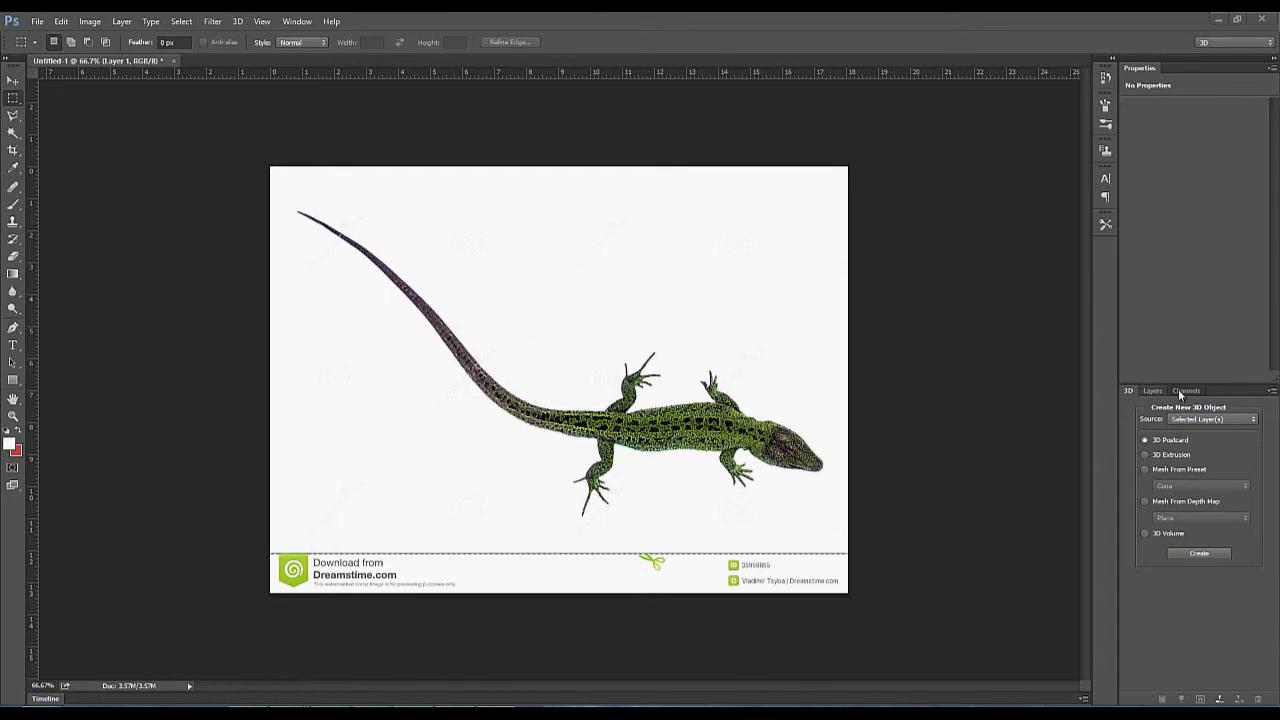
- Delete the Background layer so that only Layer 1 with the lizard is left
left_click(1152, 390)
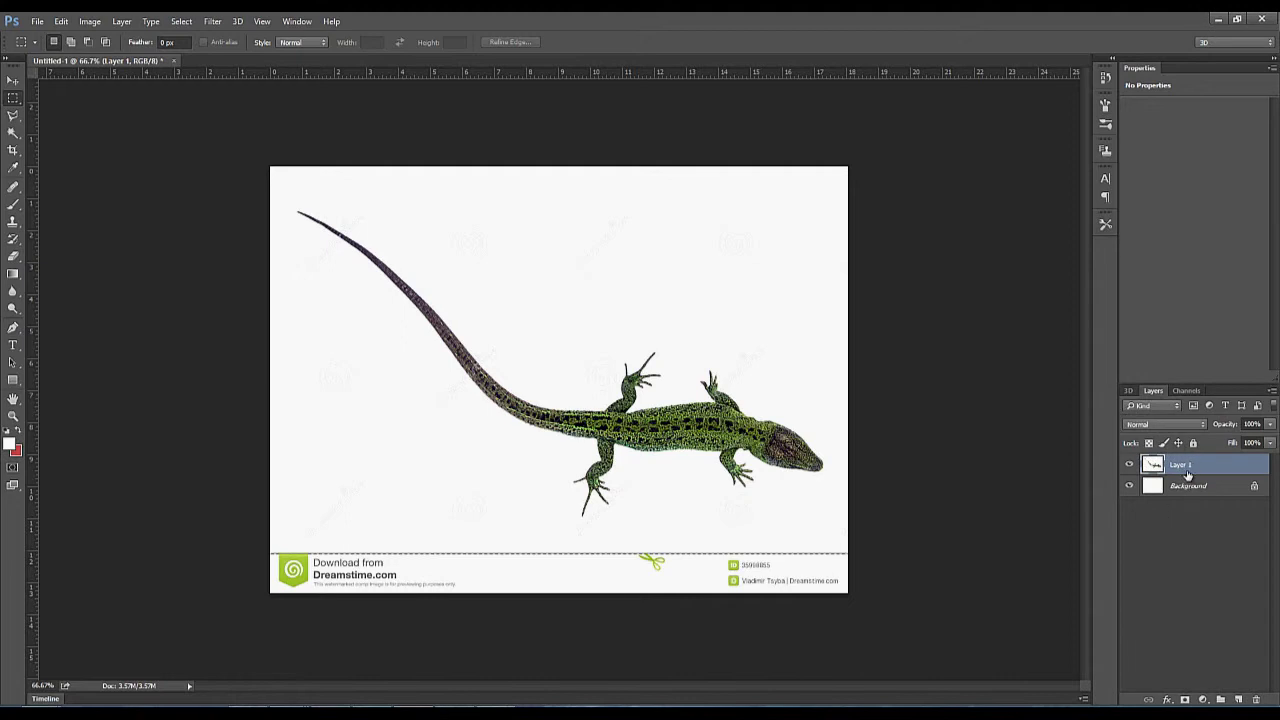
left_click(1214, 490)
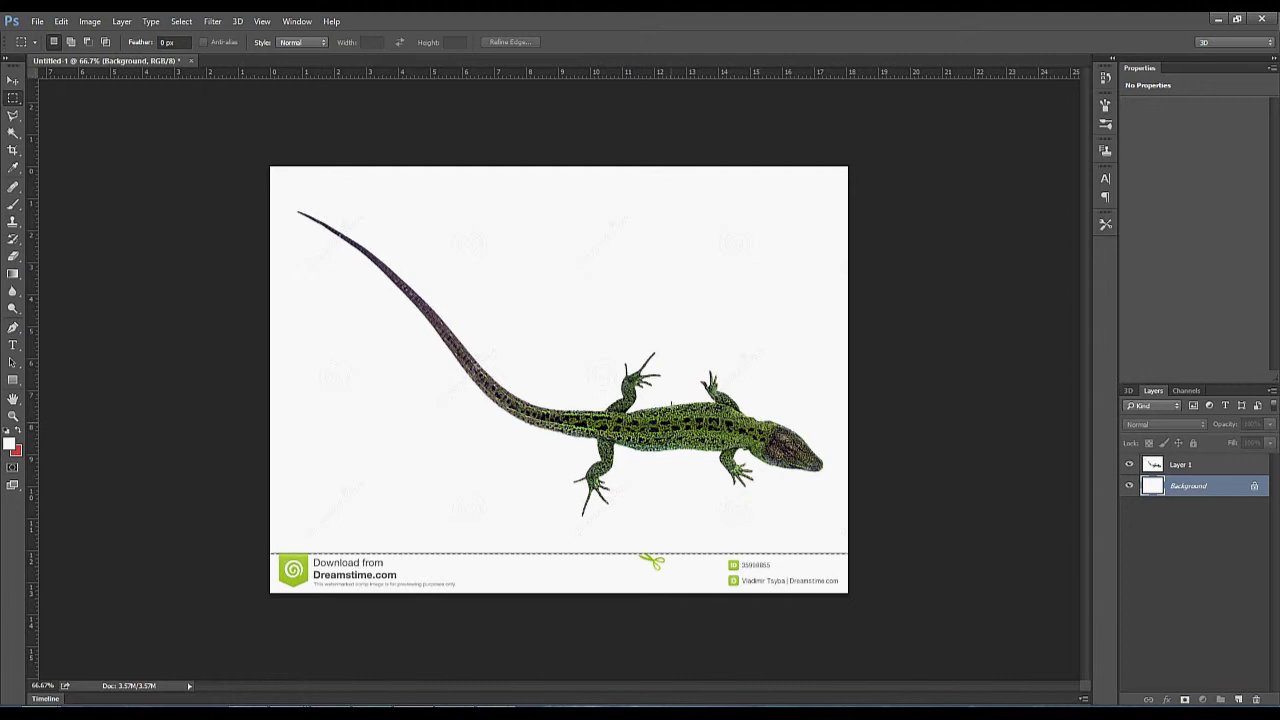
left_click_drag(1214, 494, 1256, 699)
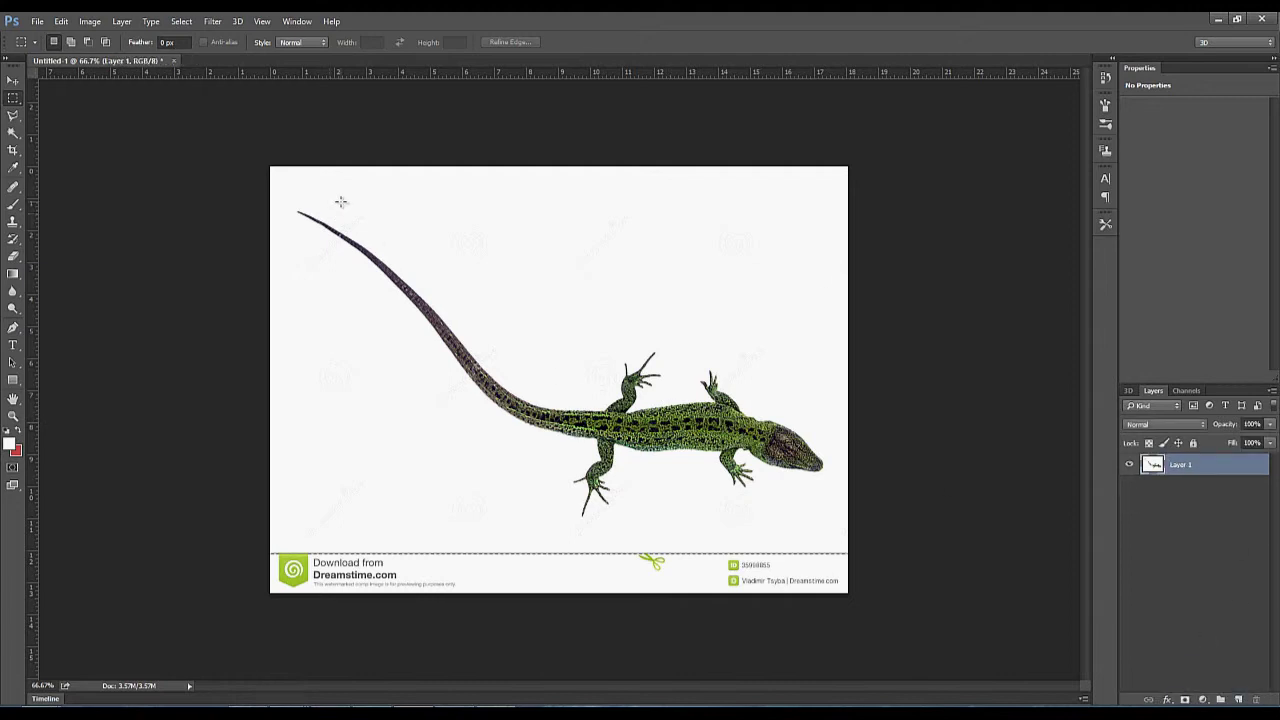
- Select the white area around the lizard with the Magic Wand and clear it to transparency
left_click(12, 133)
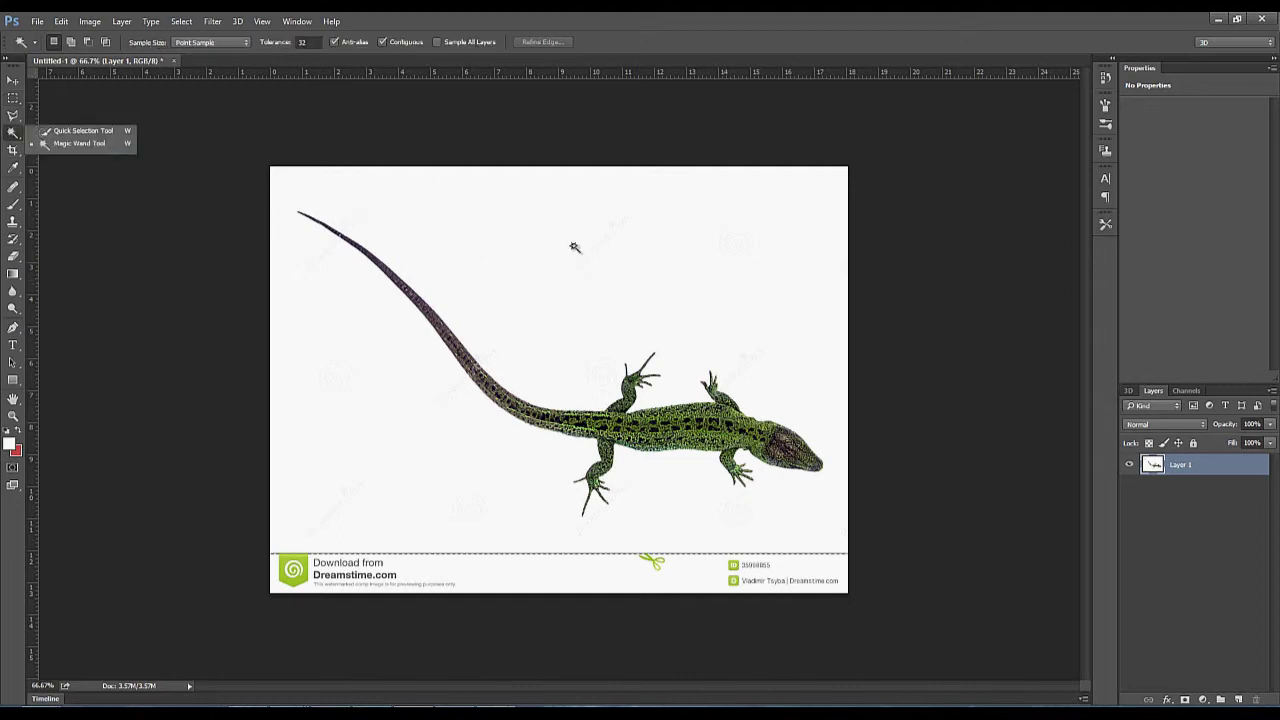
key("shift+w")
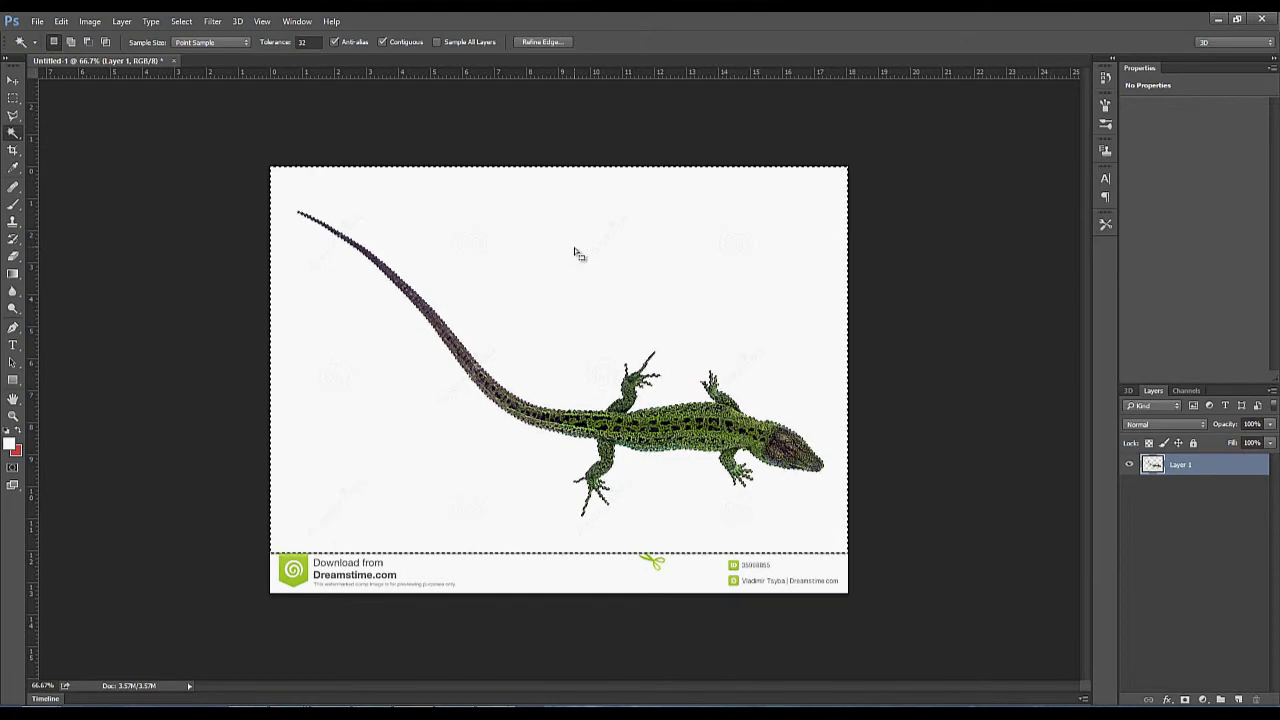
key("Delete")
- Marquee the Dreamstime watermark strip below the lizard, clear it and deselect
left_click(12, 97)
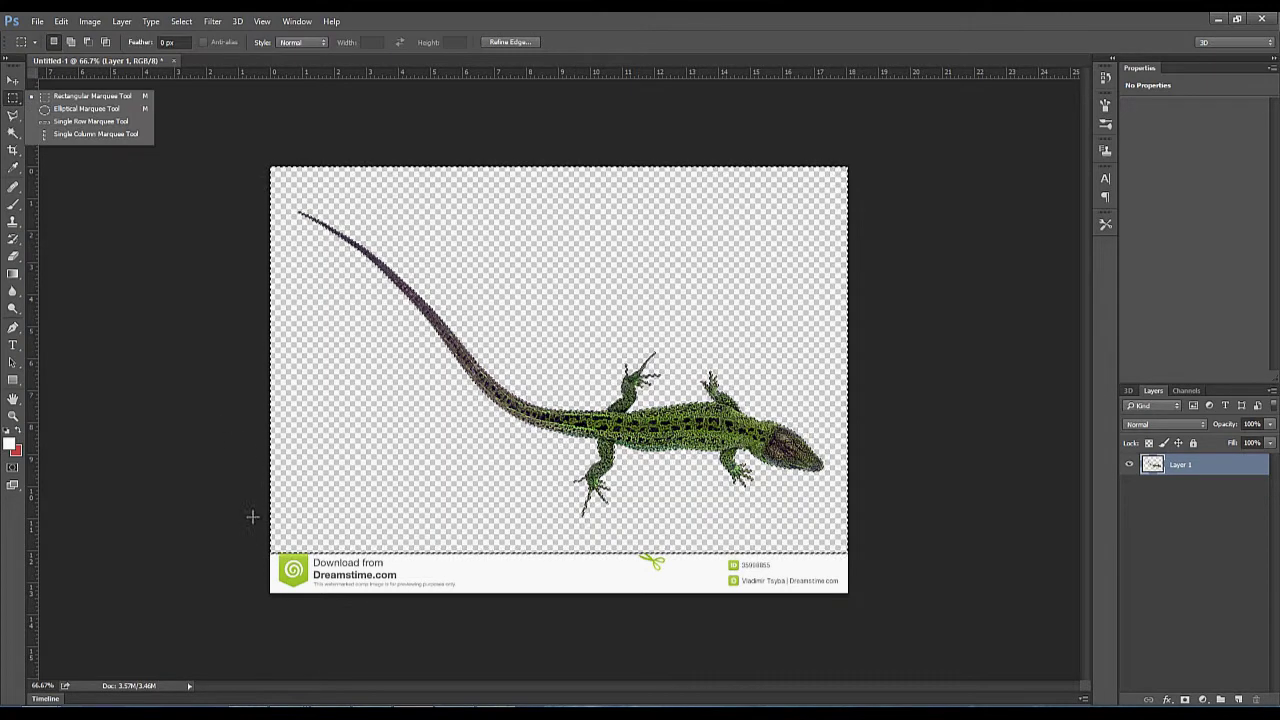
left_click_drag(256, 529, 907, 650)
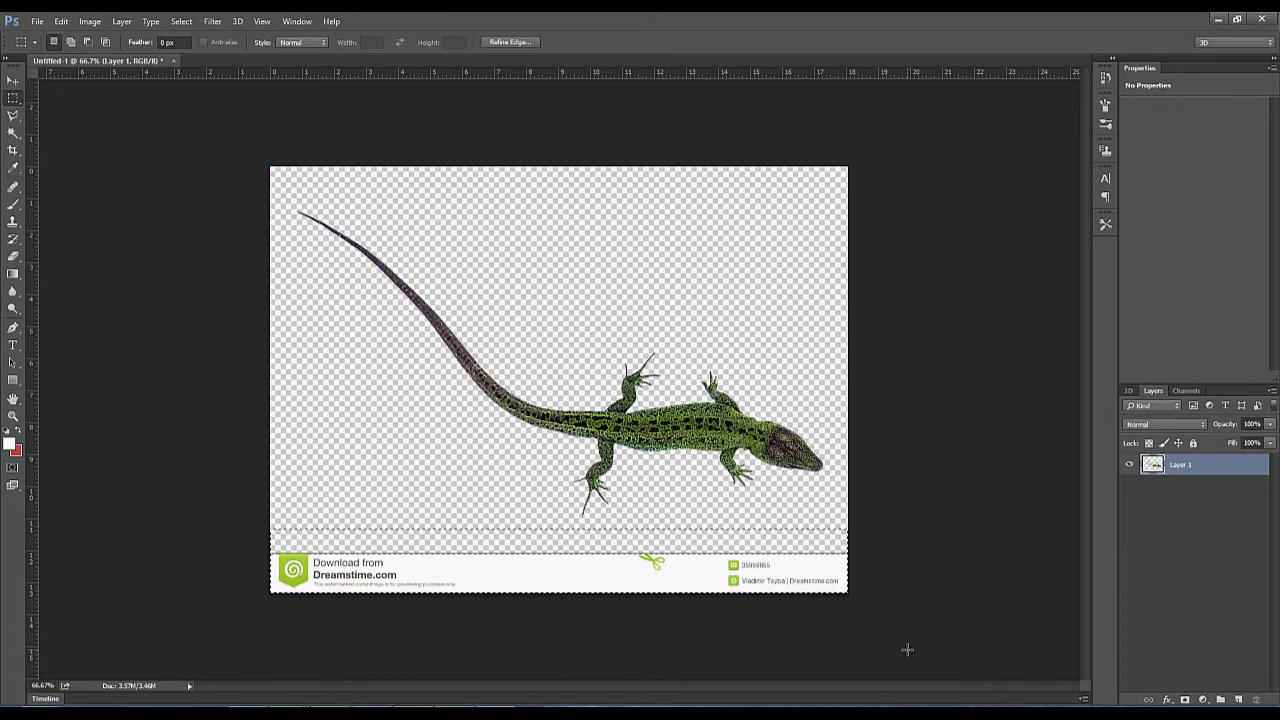
key("Delete")
key("ctrl+d")
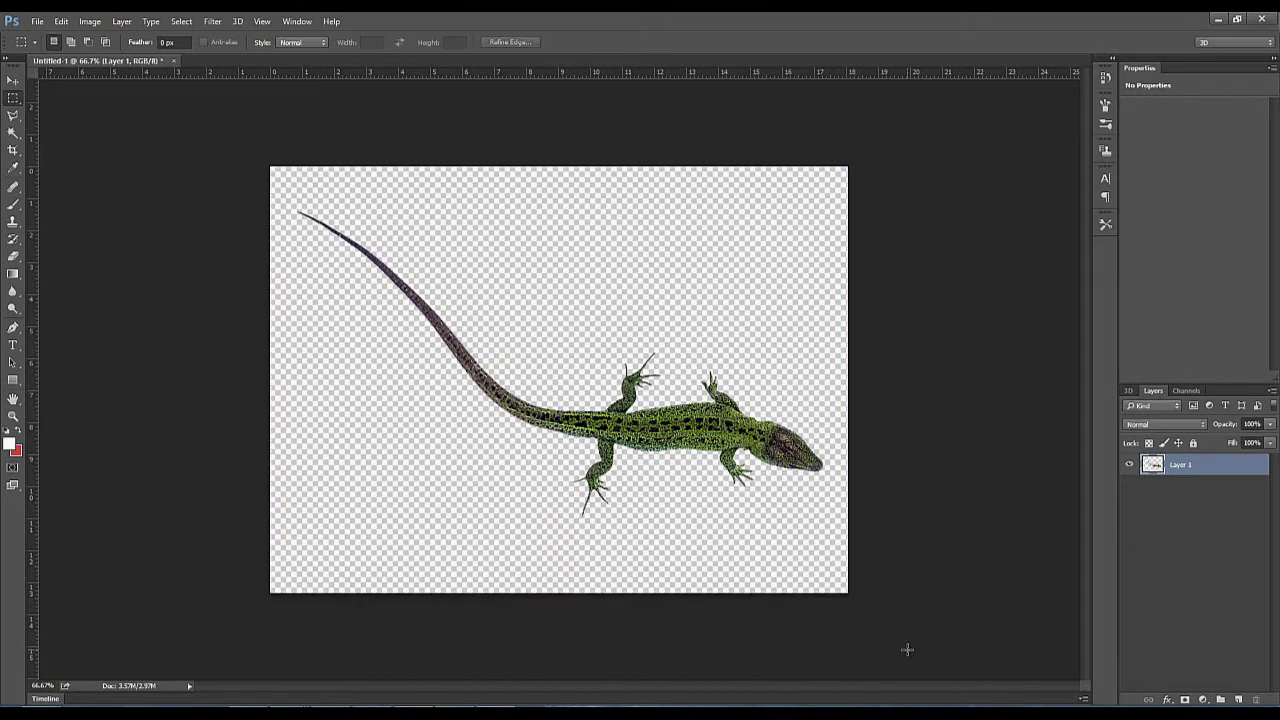
- Create a 3D Extrusion object from the selected lizard layer
left_click(12, 81)
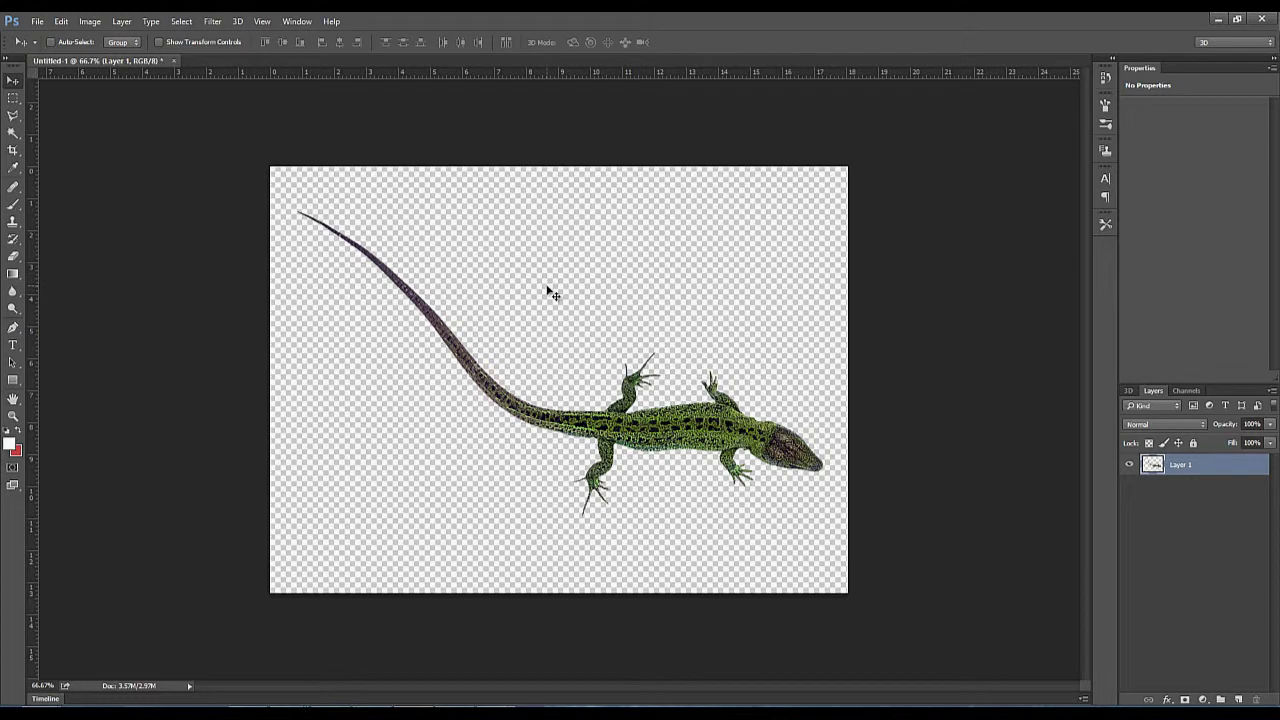
left_click(297, 21)
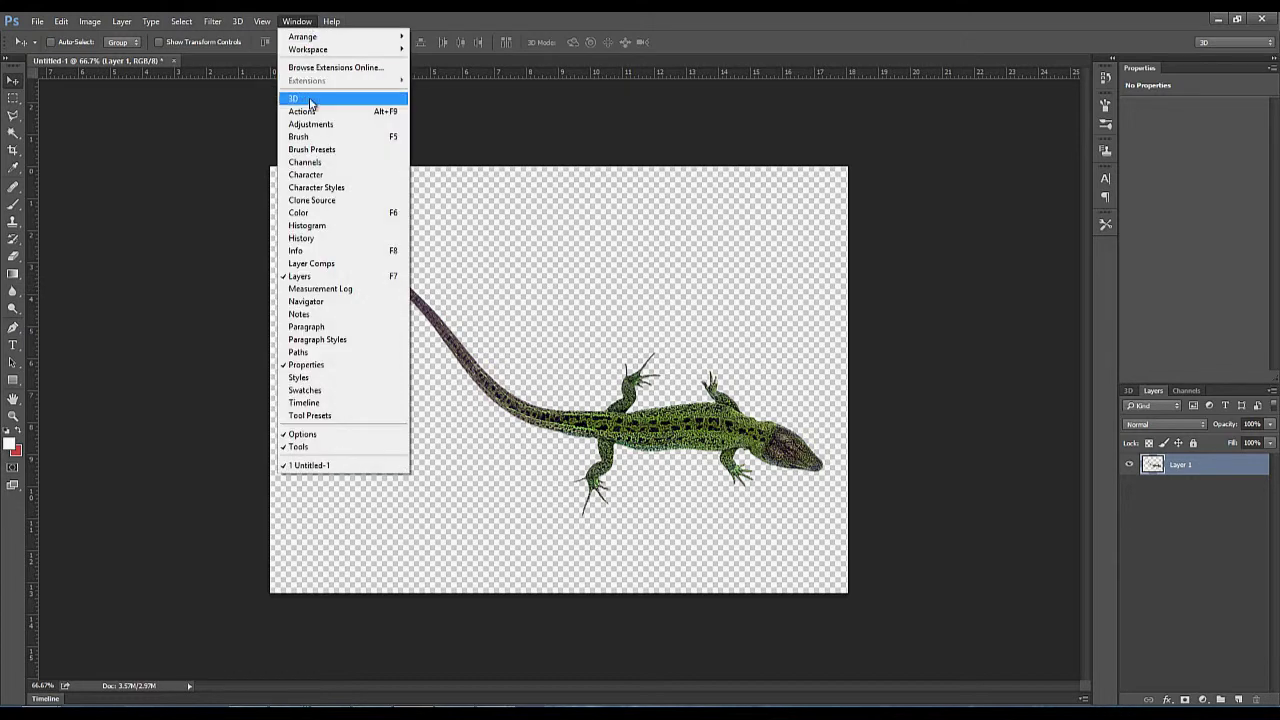
left_click(310, 101)
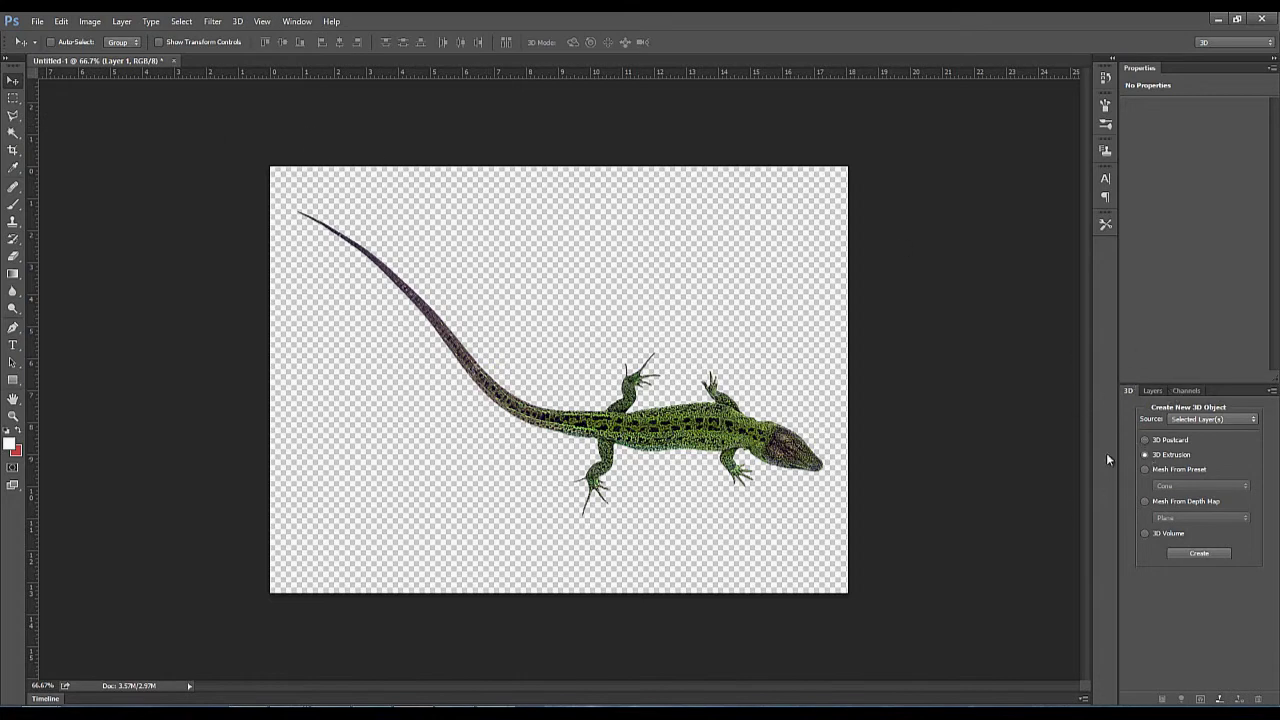
left_click(1201, 555)
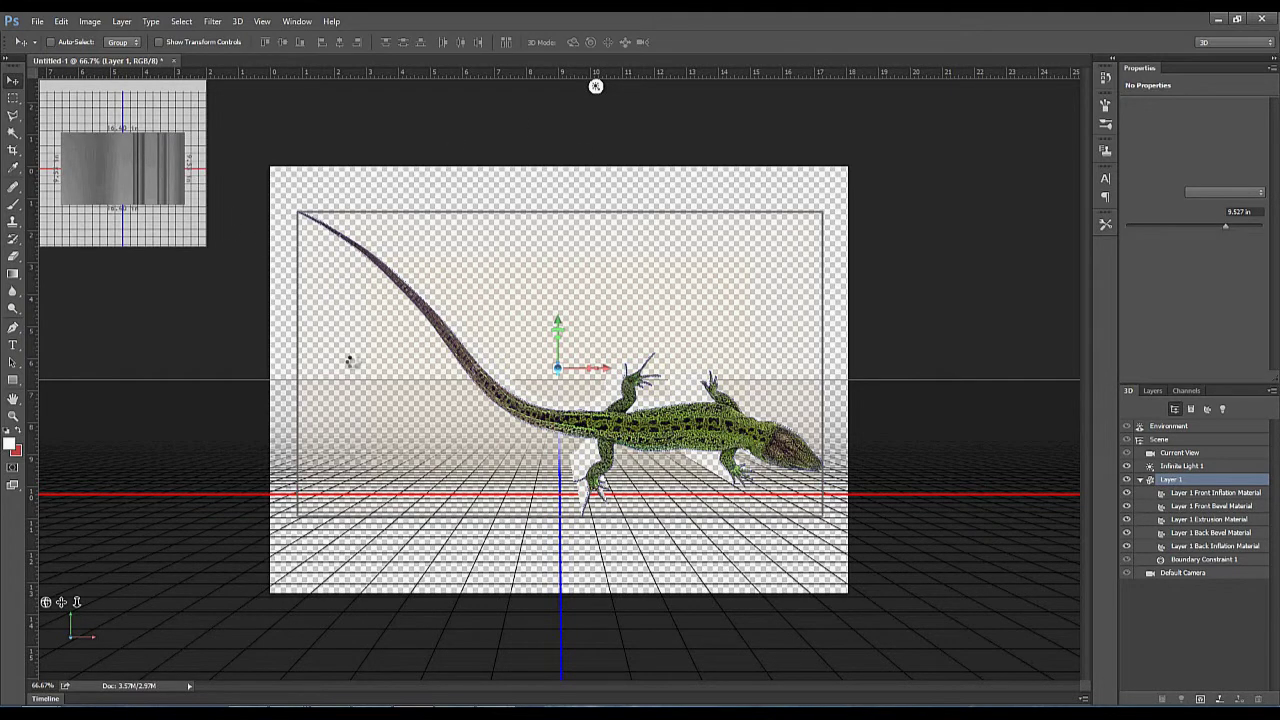
- Select the lizard mesh and set its extrusion depth to 0.25 in
left_click(730, 305)
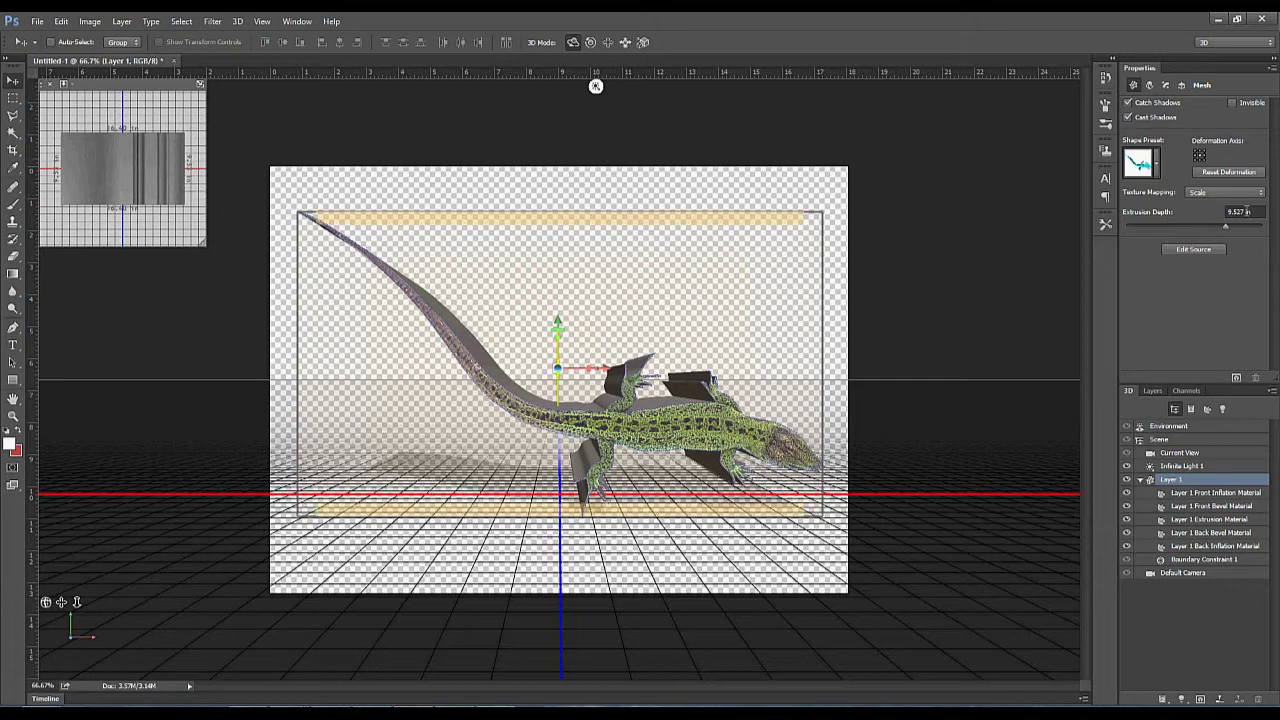
left_click(1255, 211)
type("2")
key("Return")
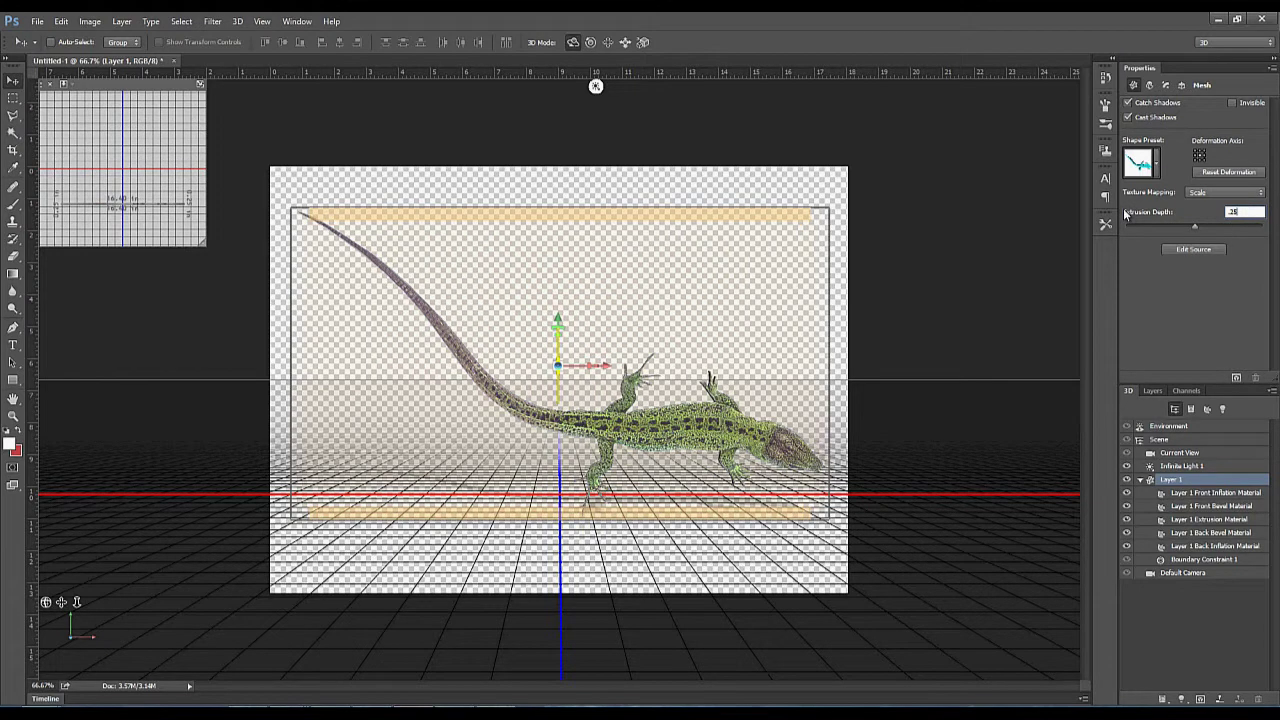
mouse_move(1196, 226)
left_mouse_down()
mouse_move(1168, 226)
mouse_move(1200, 226)
left_mouse_up()
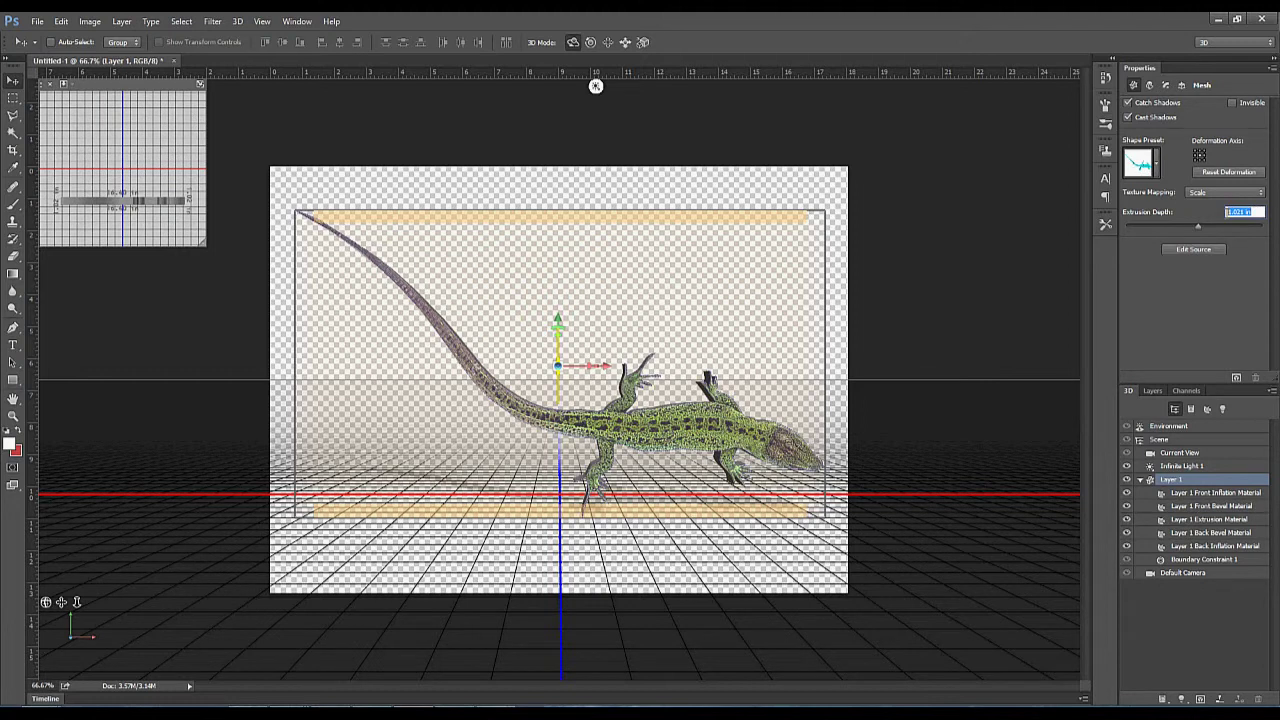
type("1")
type("5")
key("Return")
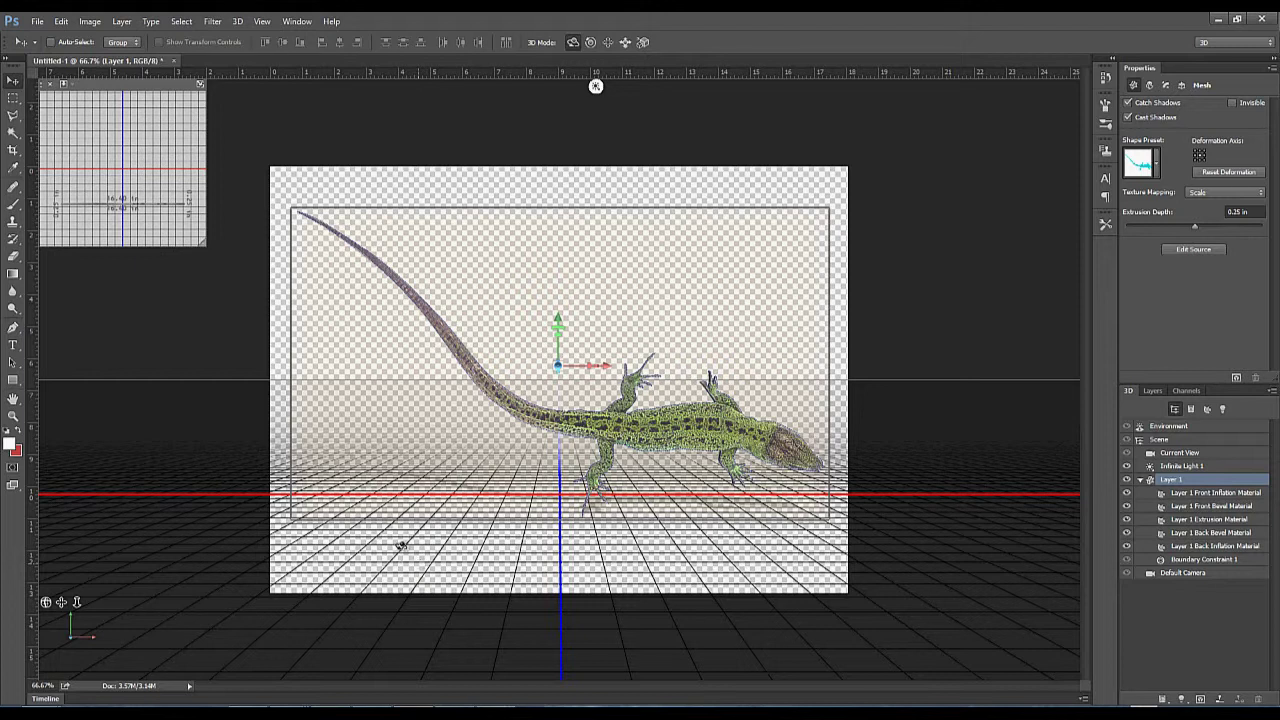
- Tilt the lizard mesh back toward the ground plane and turn it about its vertical axis
left_click_drag(400, 545, 406, 457)
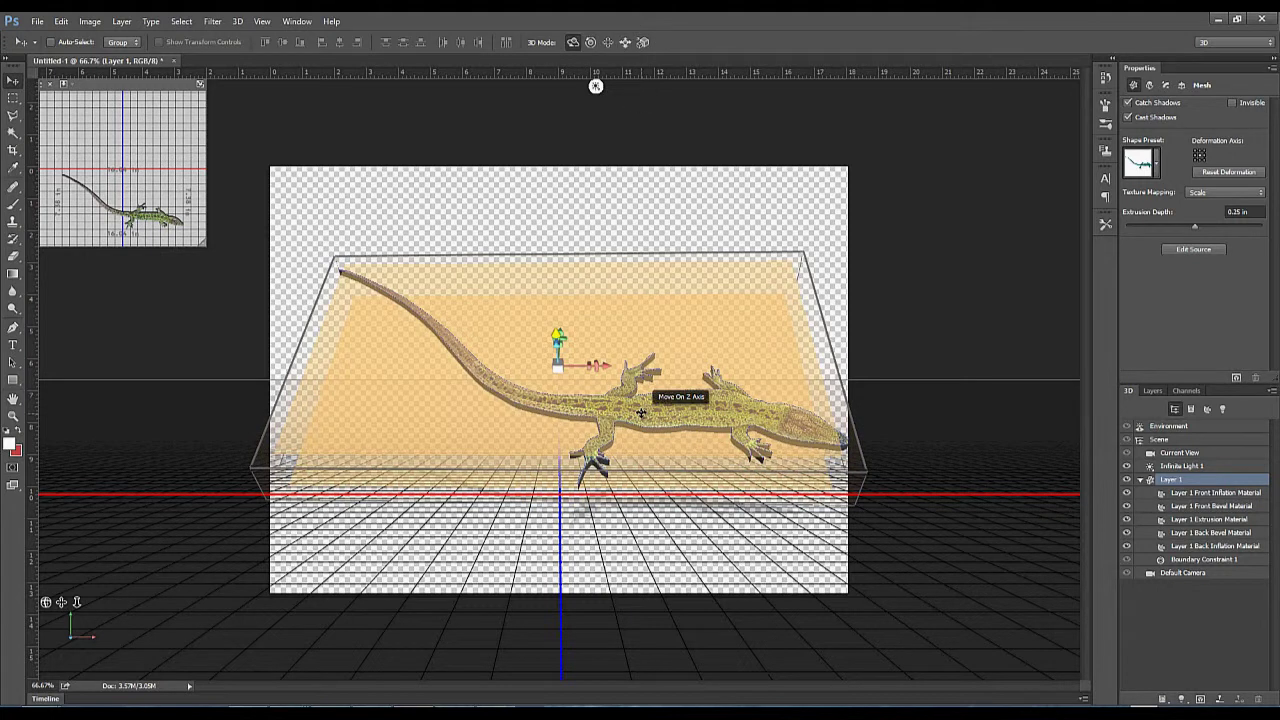
left_click_drag(620, 408, 591, 361)
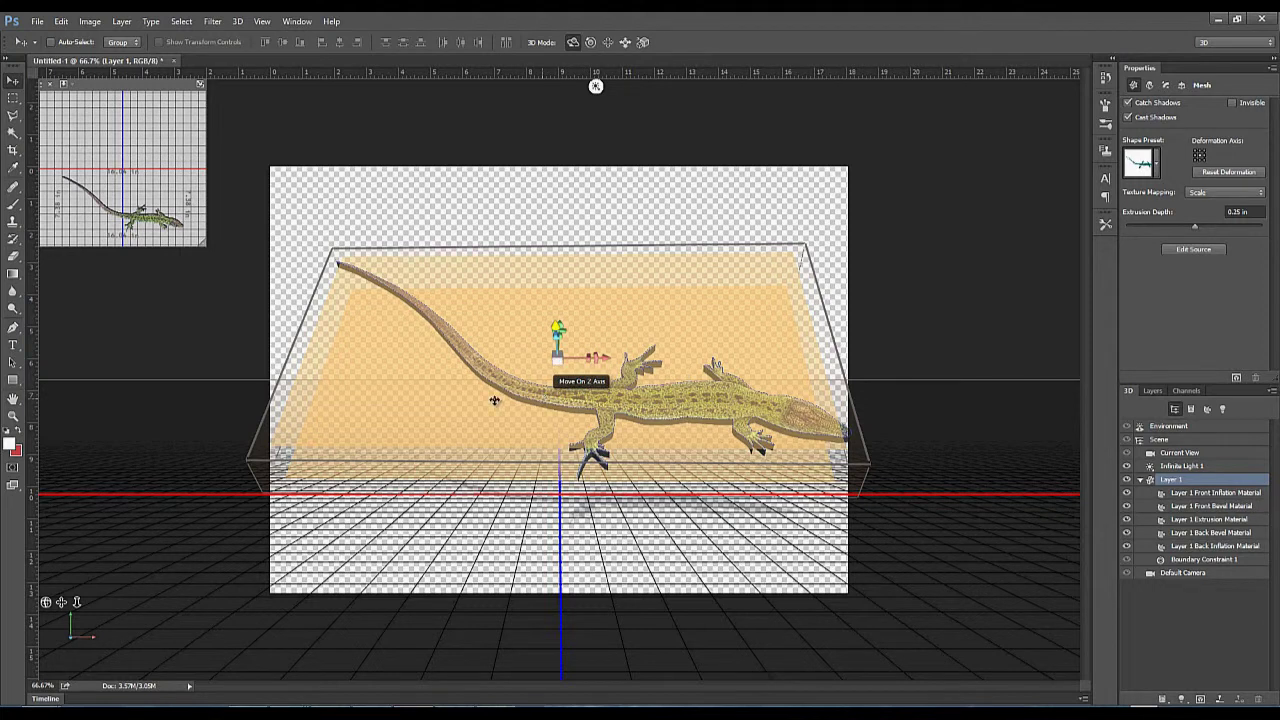
left_click_drag(468, 402, 467, 542)
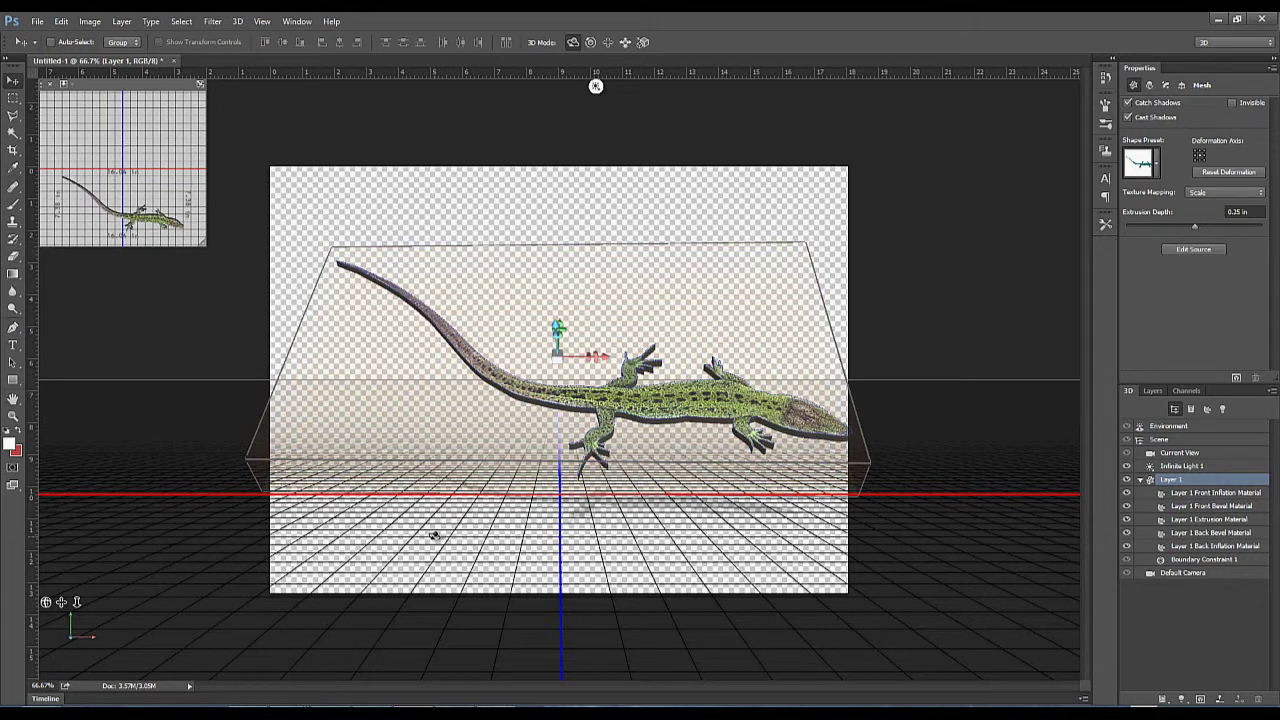
left_click_drag(386, 513, 363, 515)
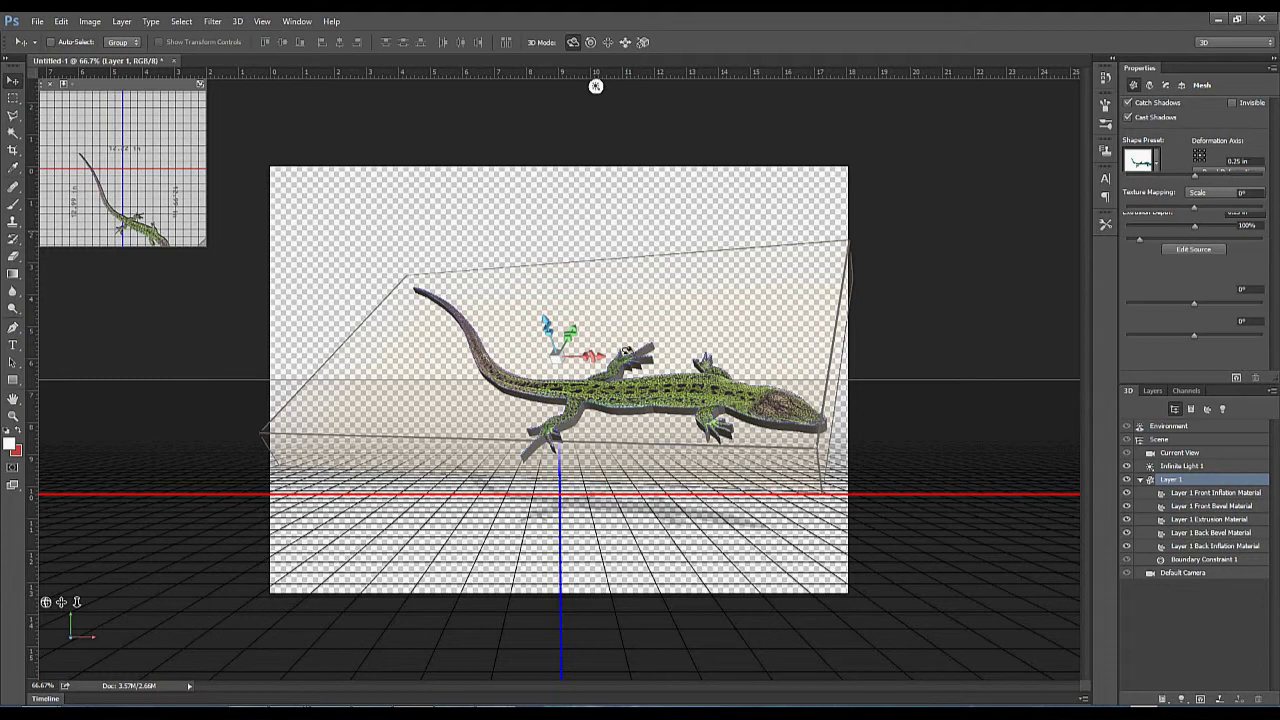
- Try deforming the lizard with 117% taper, 30° horizontal and 4° vertical bend and 44° twist, and revert to the last extrusion height state
left_click(563, 345)
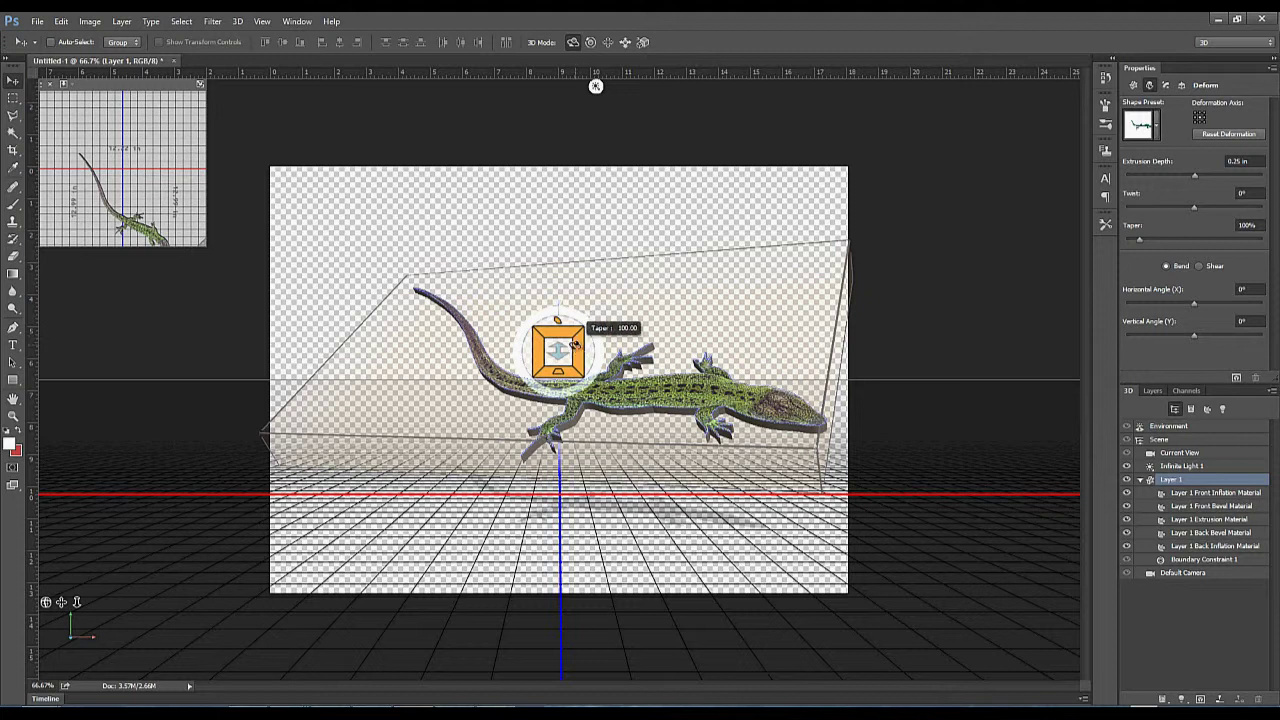
left_click(578, 347)
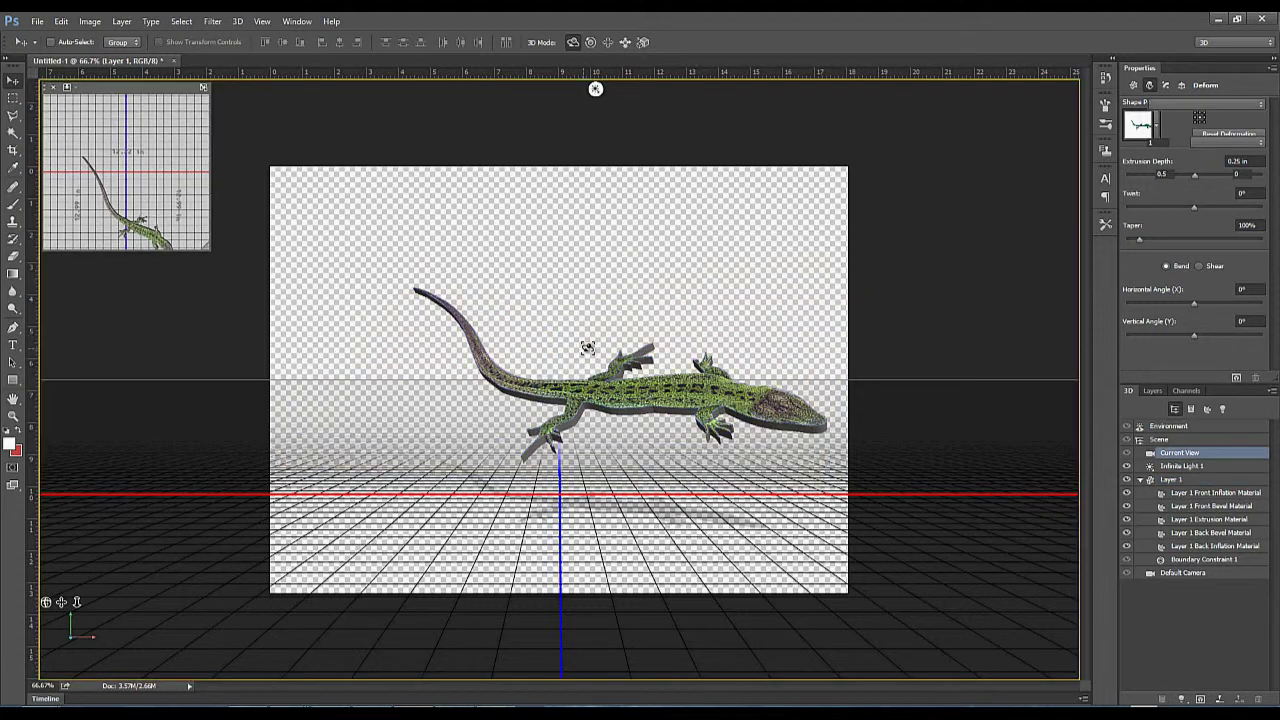
left_click_drag(571, 329, 574, 291)
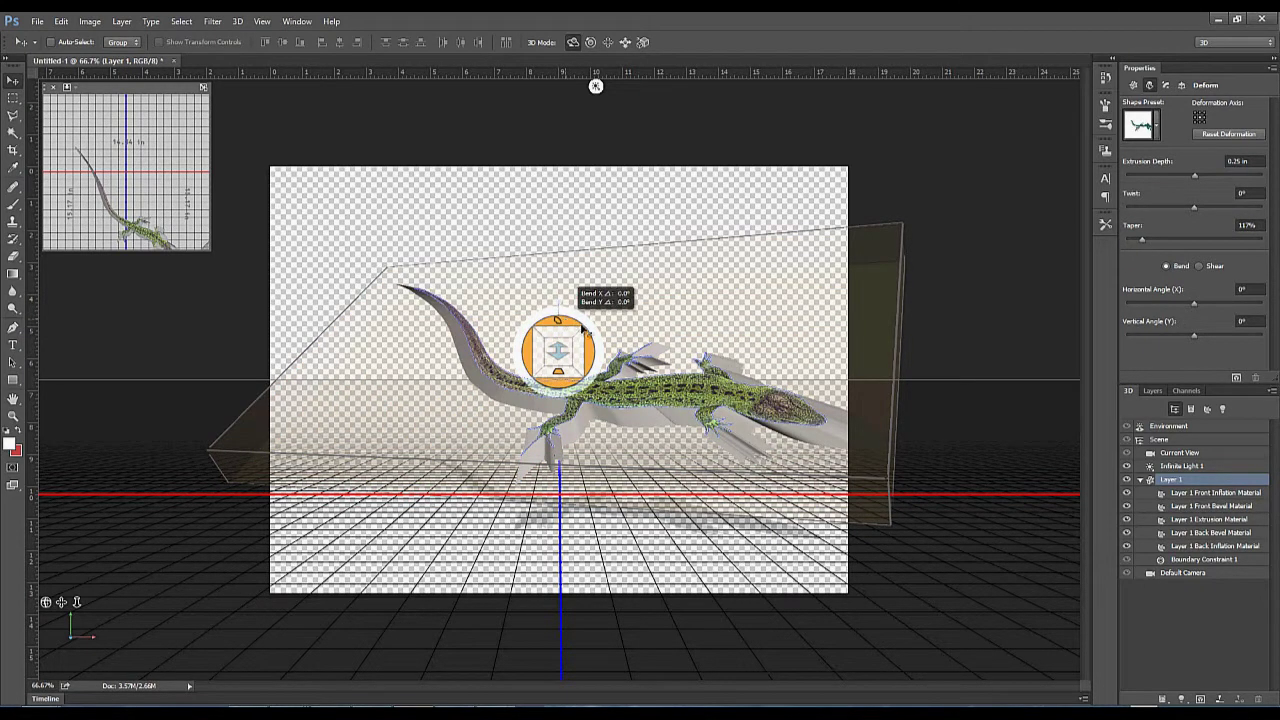
left_click_drag(575, 323, 642, 337)
left_click_drag(685, 398, 686, 396)
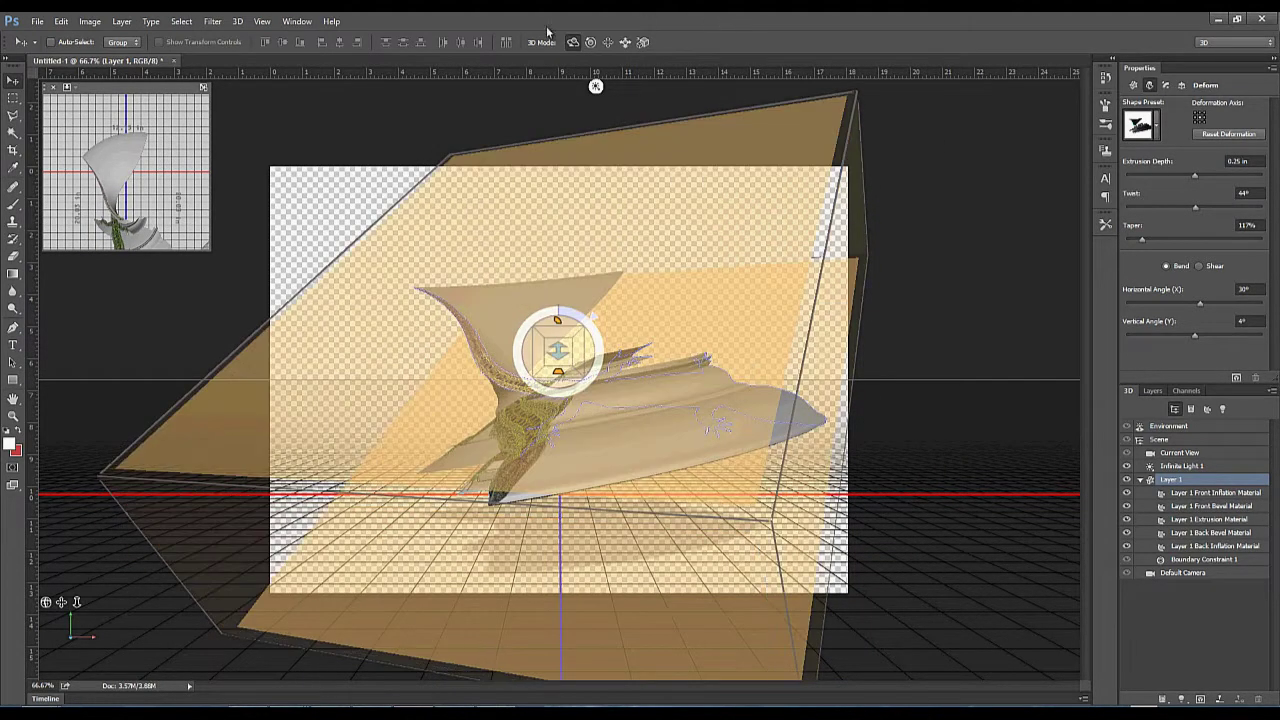
left_click(1105, 78)
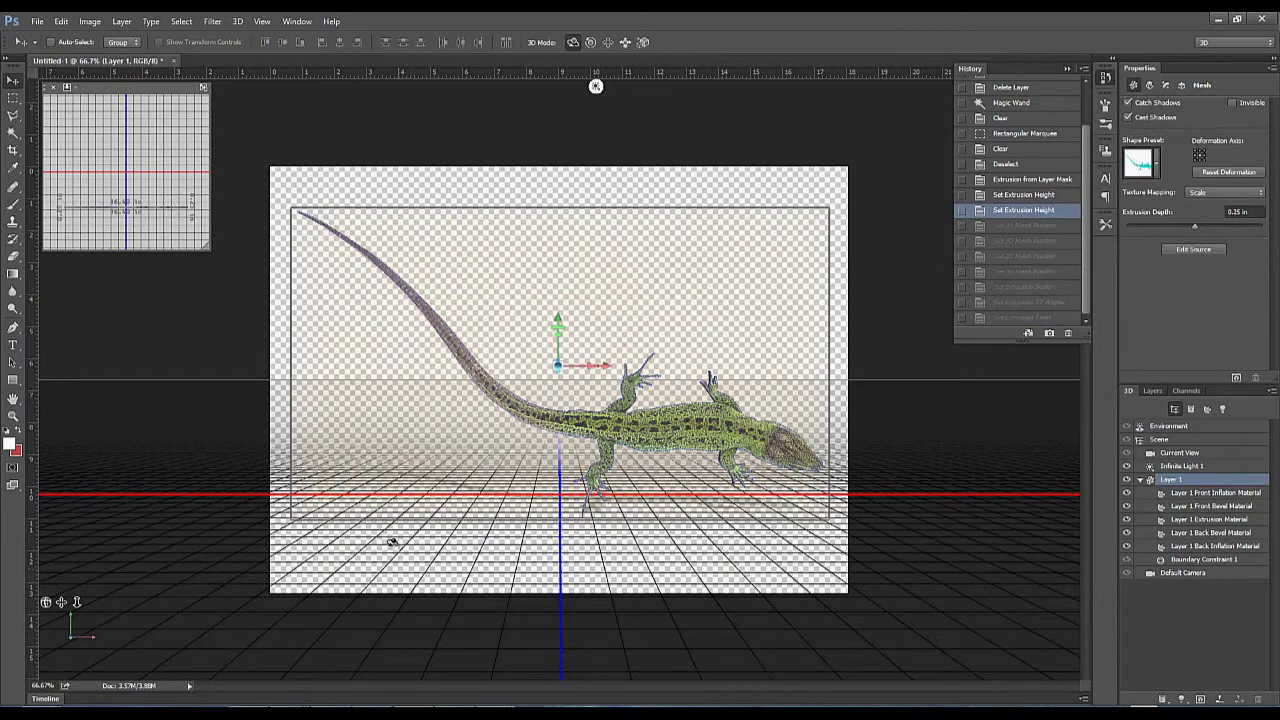
- Tilt the lizard mesh slightly back toward the ground plane and inflate its front cap with 59% strength and a 66° angle
left_click_drag(391, 541, 391, 495)
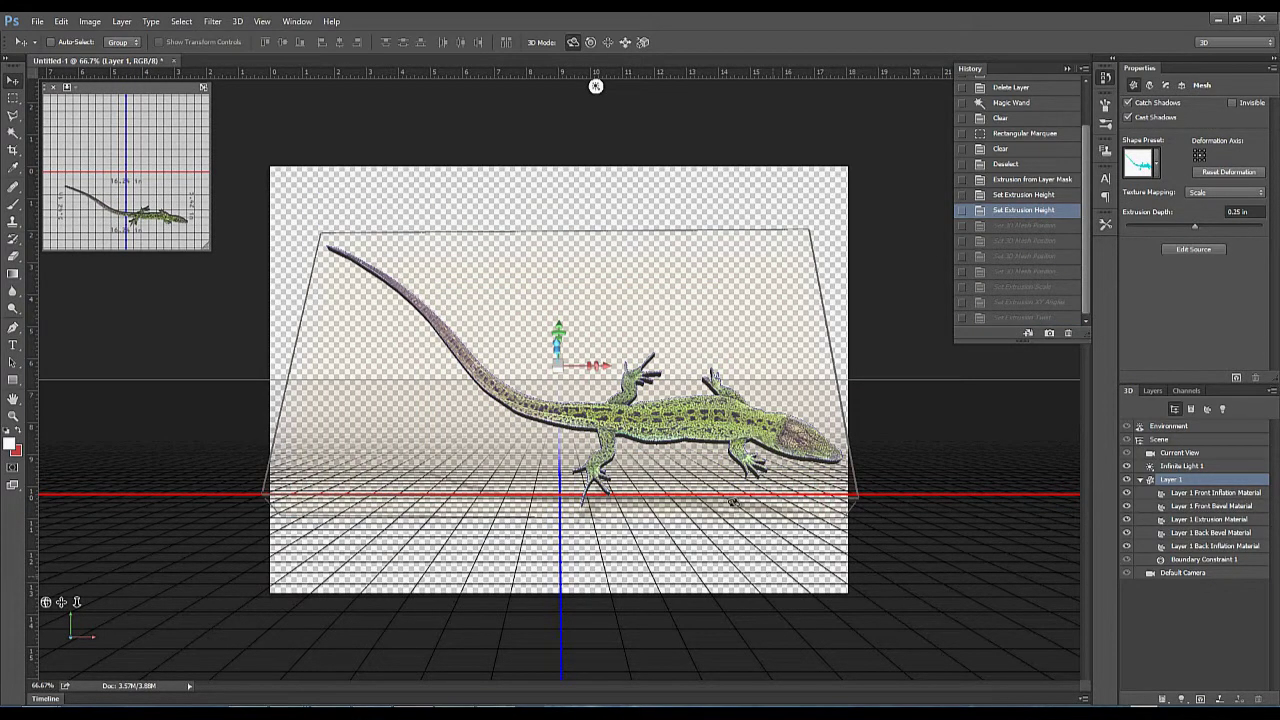
left_click(632, 378)
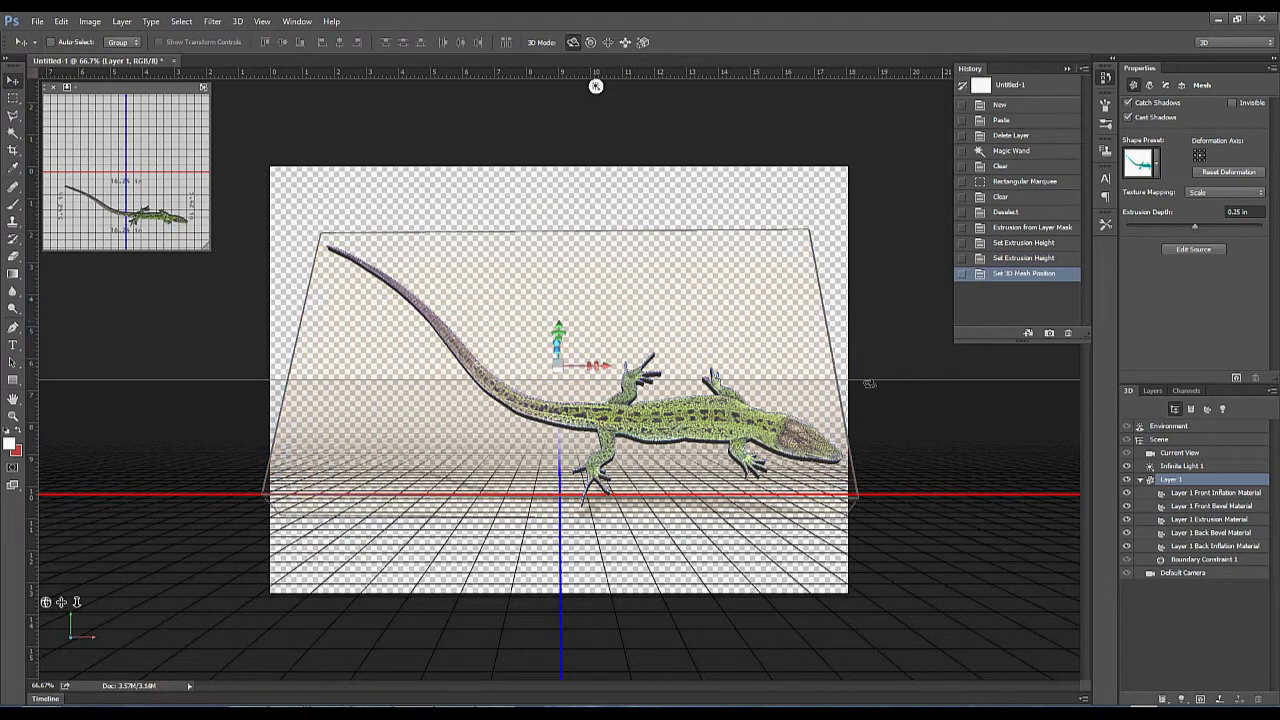
left_click(627, 351)
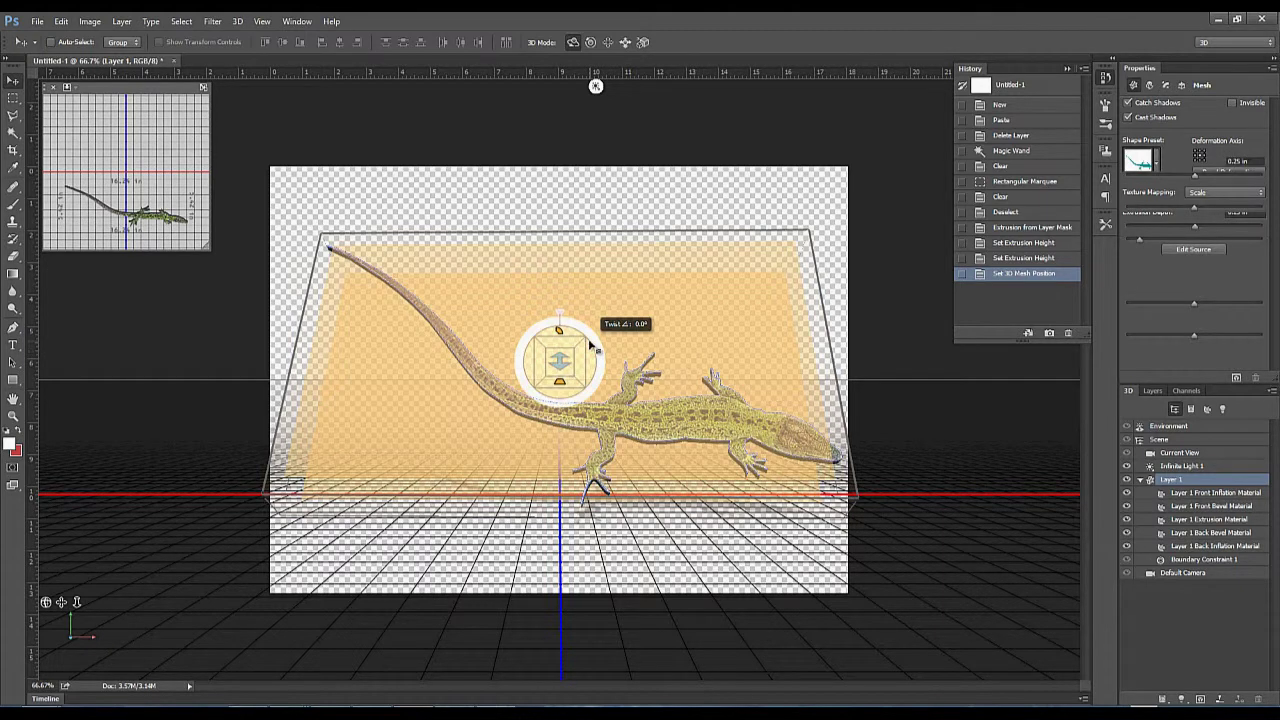
left_click(651, 327)
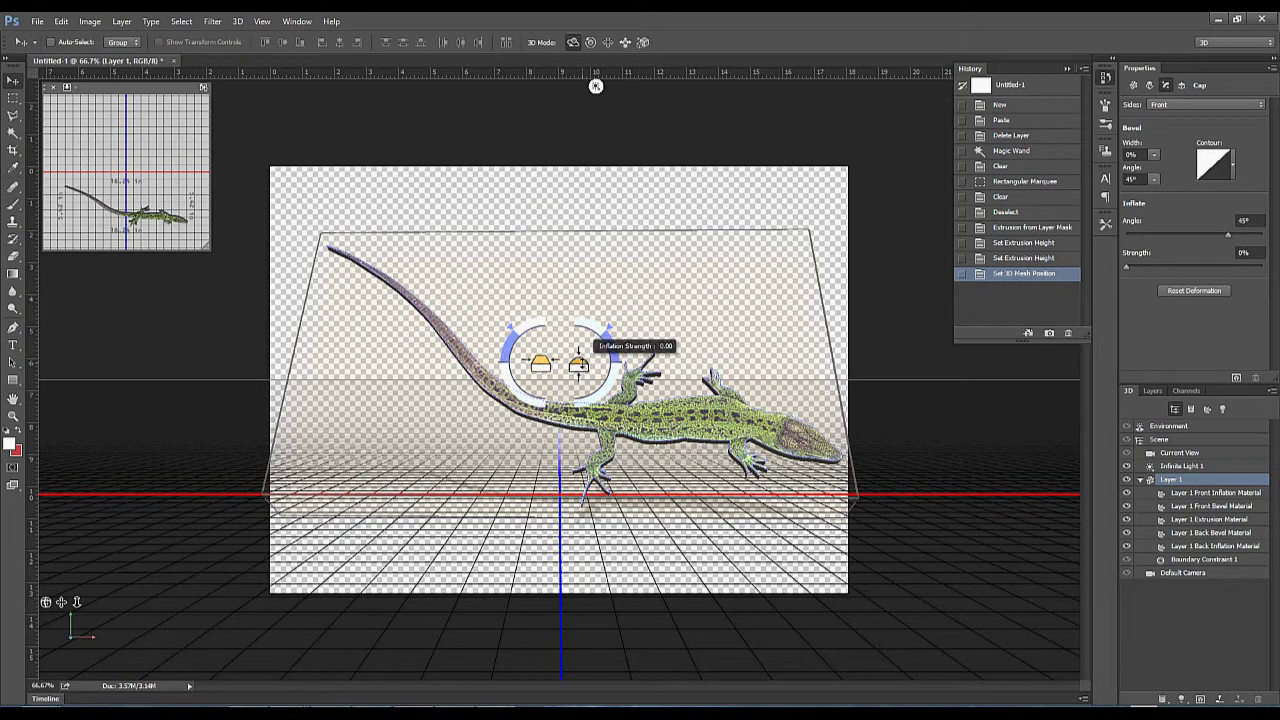
left_click(579, 366)
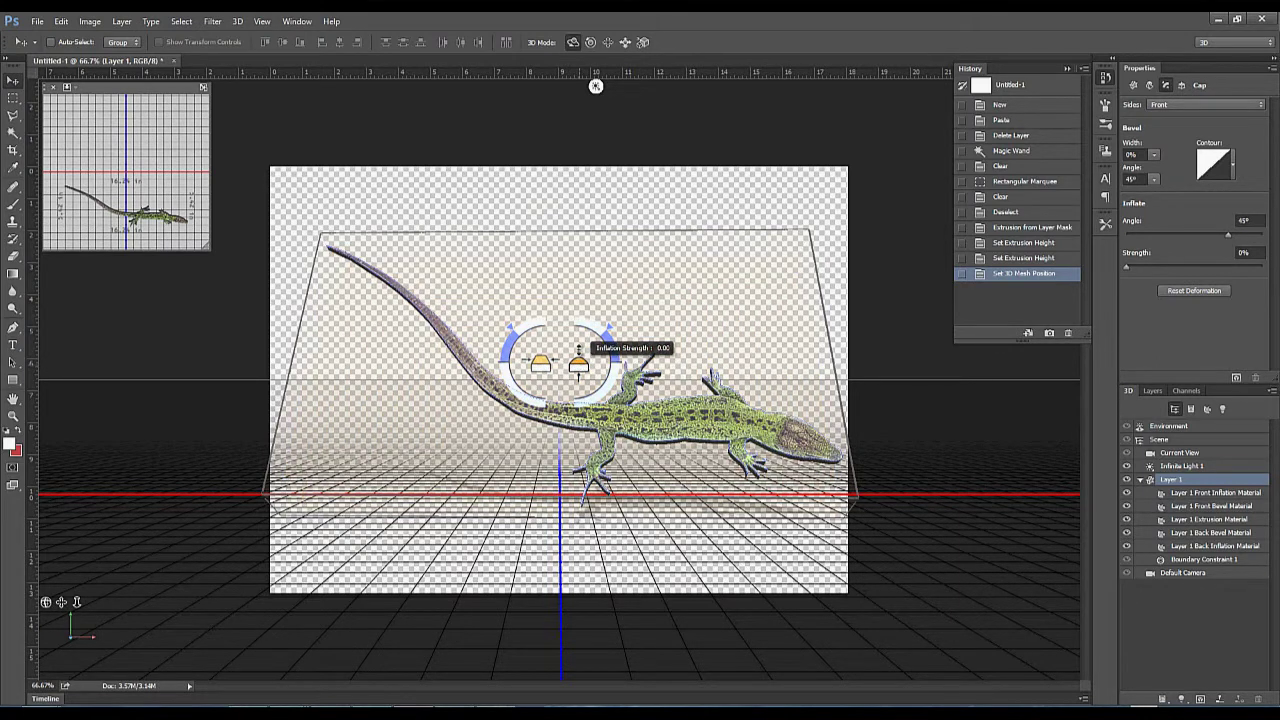
left_click_drag(579, 350, 571, 206)
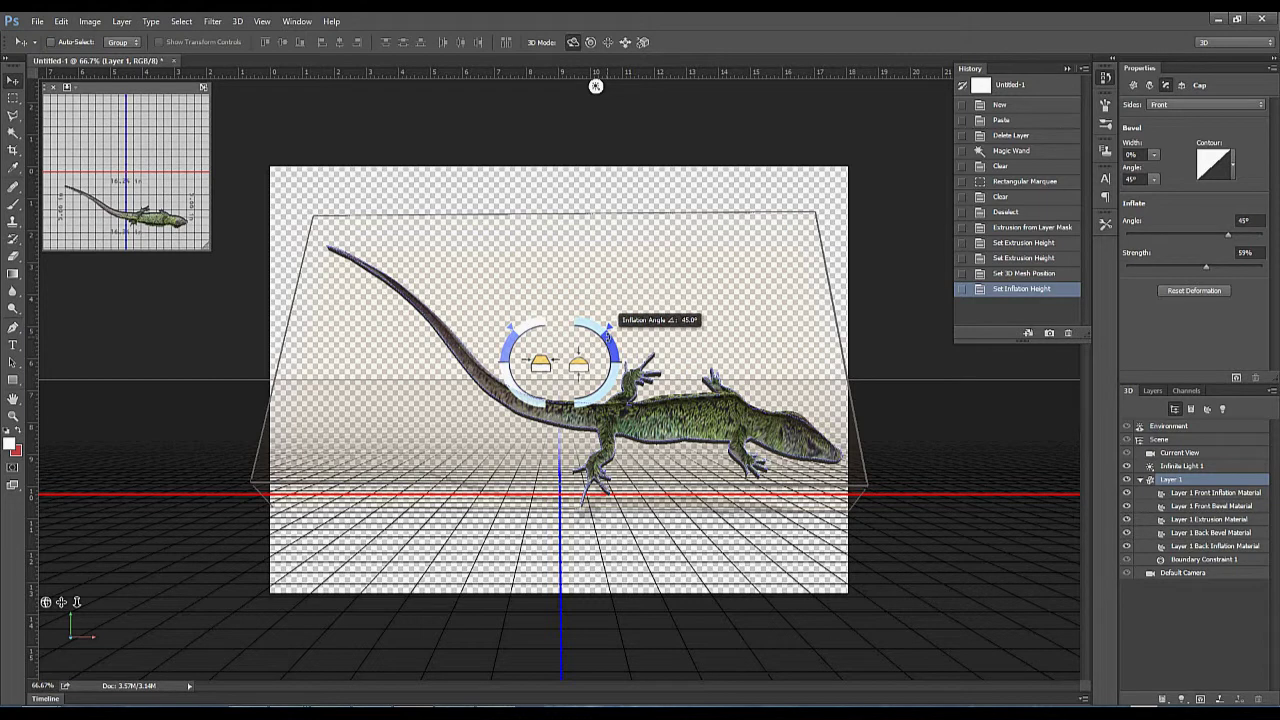
mouse_move(607, 334)
left_mouse_down()
mouse_move(556, 288)
mouse_move(473, 253)
mouse_move(640, 360)
mouse_move(606, 414)
mouse_move(619, 352)
mouse_move(592, 309)
mouse_move(598, 322)
left_mouse_up()
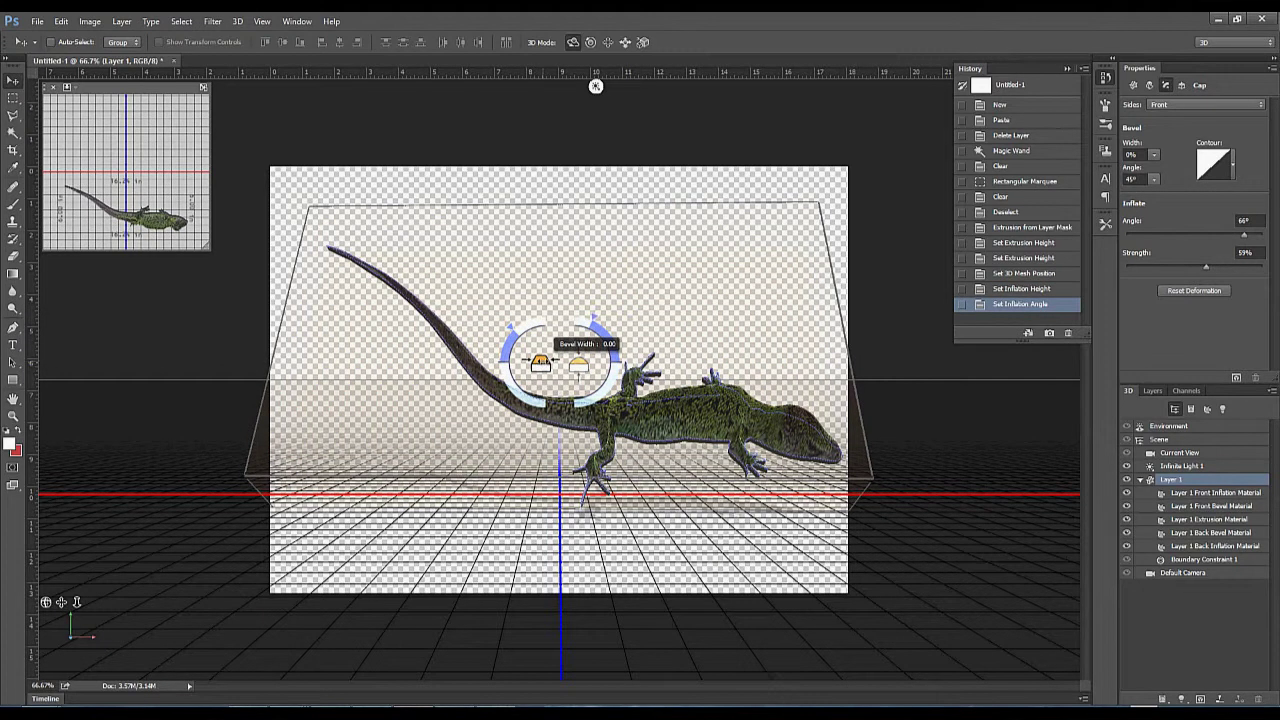
- Bevel the lizard's front cap with a 50° angle and a 32% width
left_click_drag(489, 358, 489, 358)
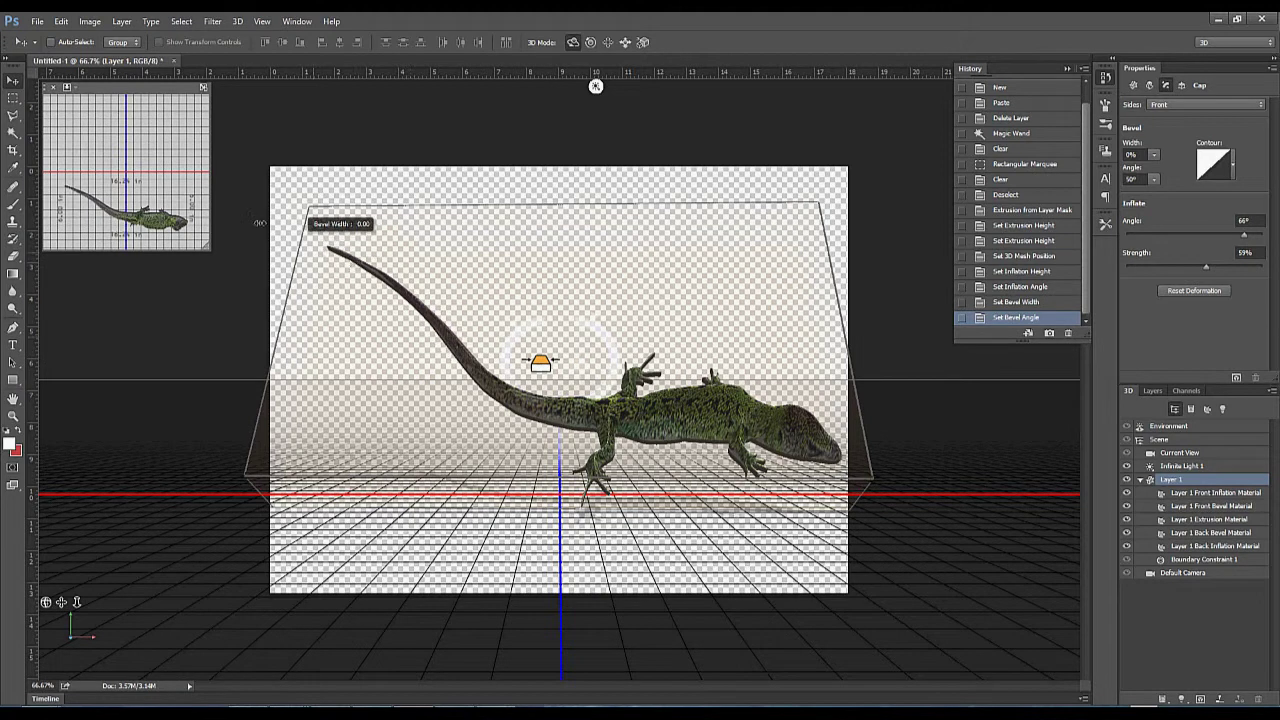
left_click_drag(461, 222, 799, 243)
left_click_drag(620, 242, 755, 253)
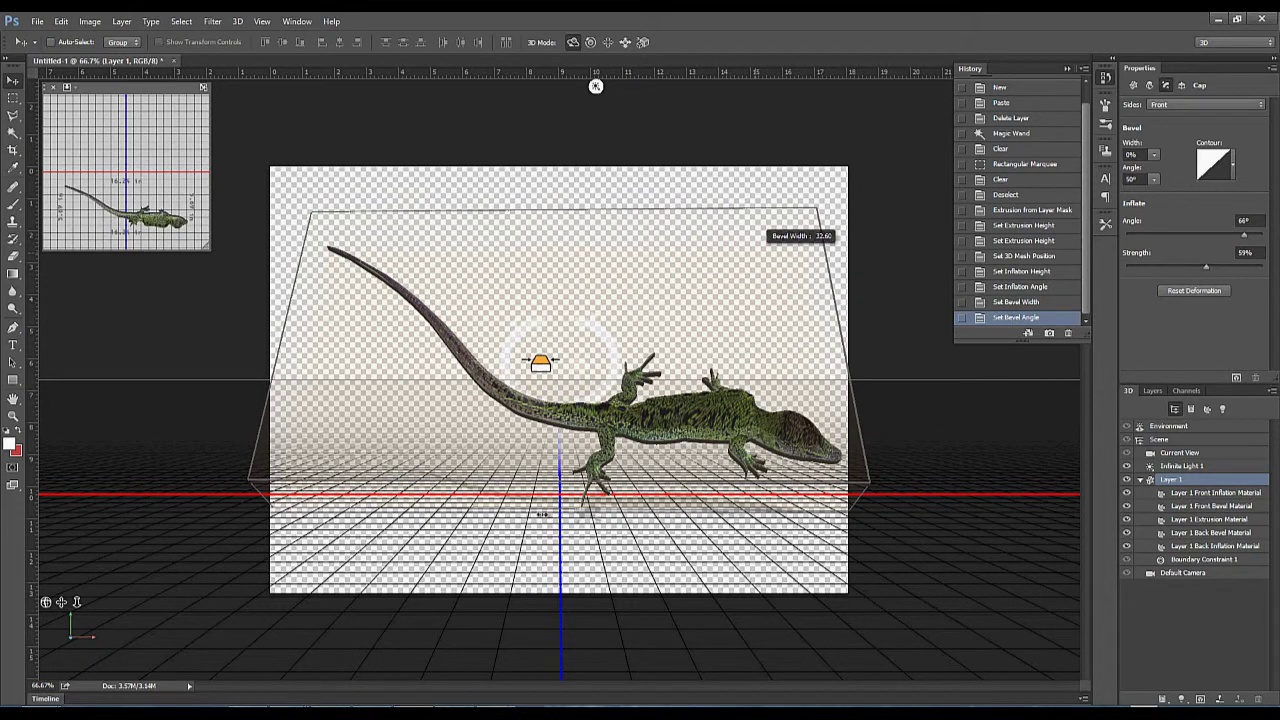
left_click_drag(541, 514, 537, 514)
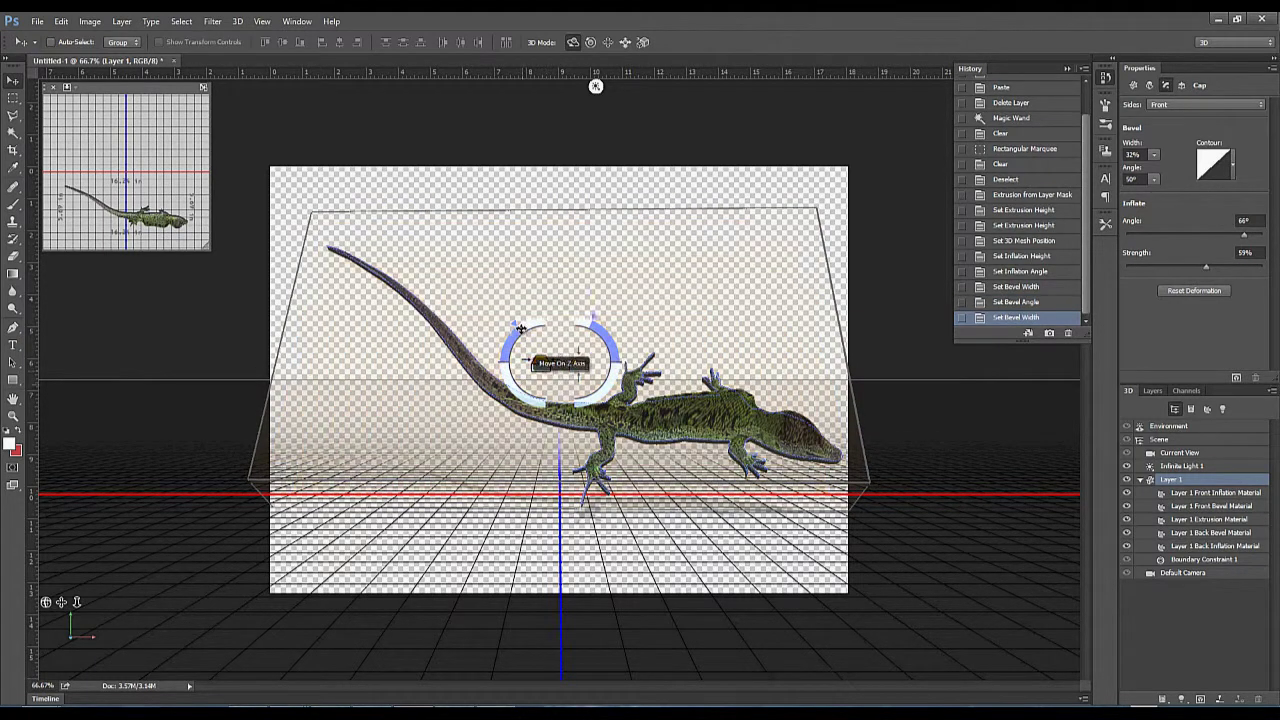
- Try a 51° bevel angle on the lizard's front cap, and revert the model to the last inflation angle state
mouse_move(504, 331)
left_mouse_down()
mouse_move(492, 353)
mouse_move(502, 331)
mouse_move(545, 308)
mouse_move(522, 330)
left_mouse_up()
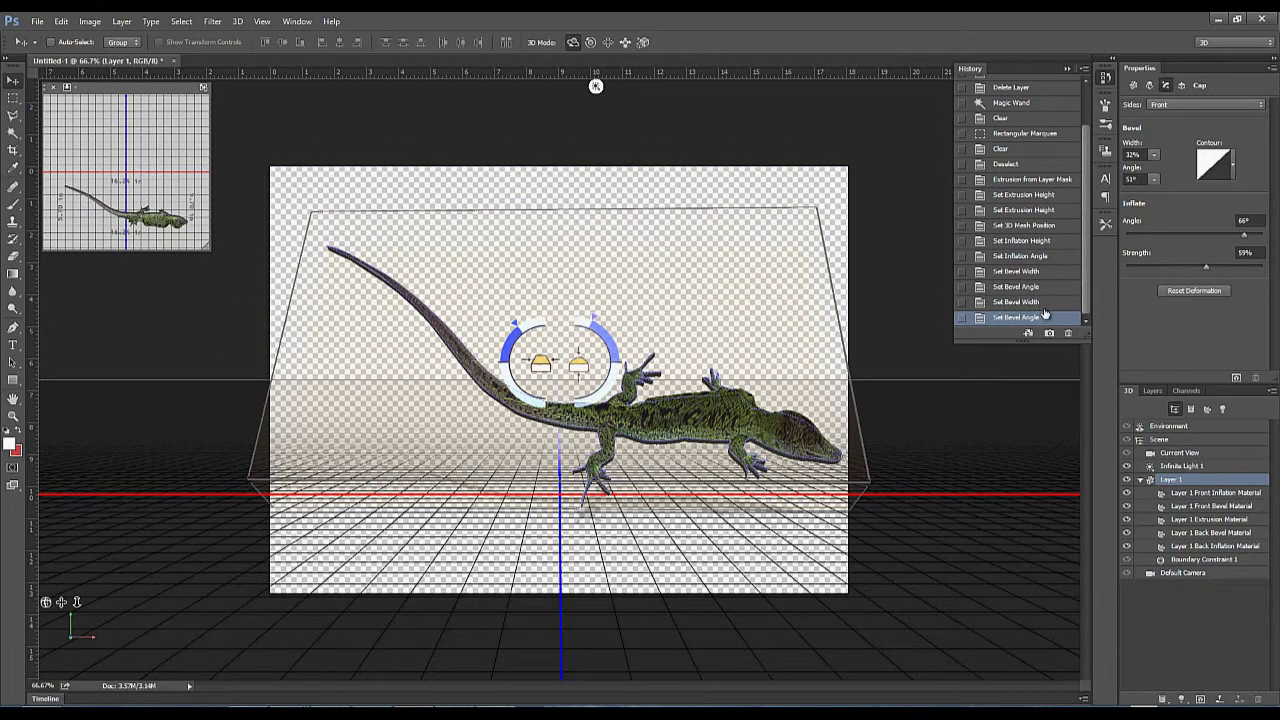
left_click(1015, 258)
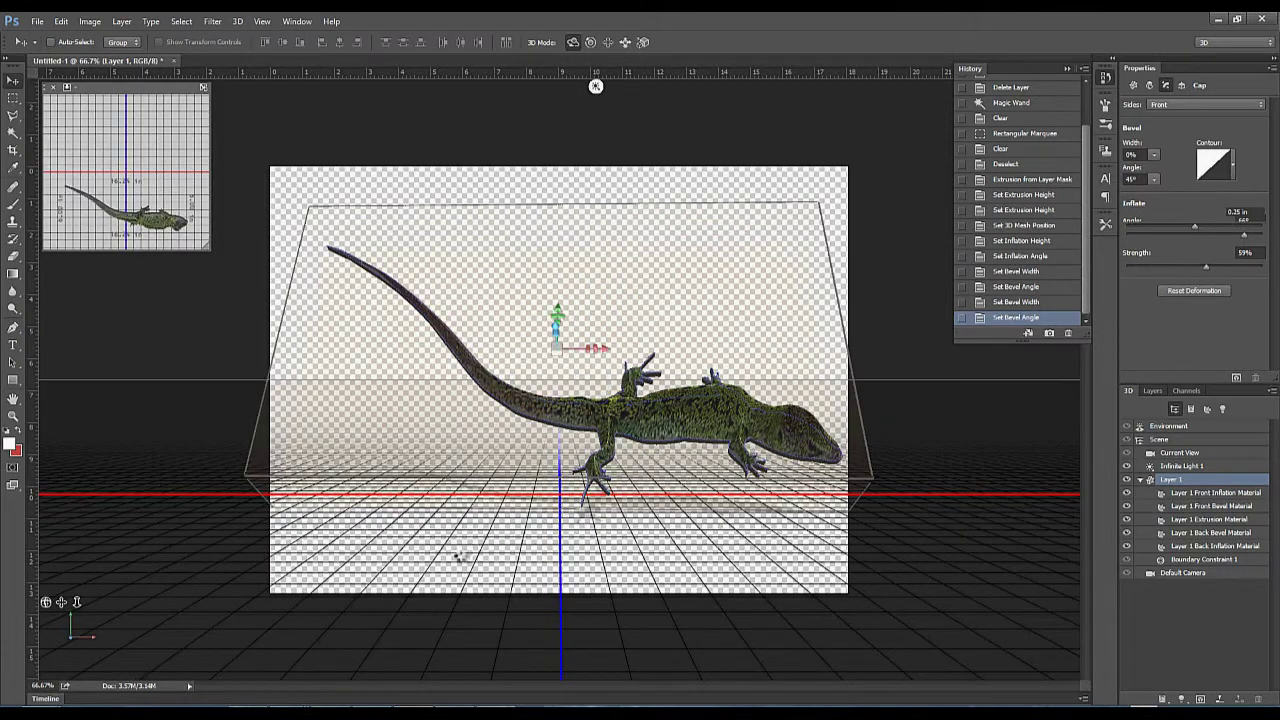
left_click(458, 549)
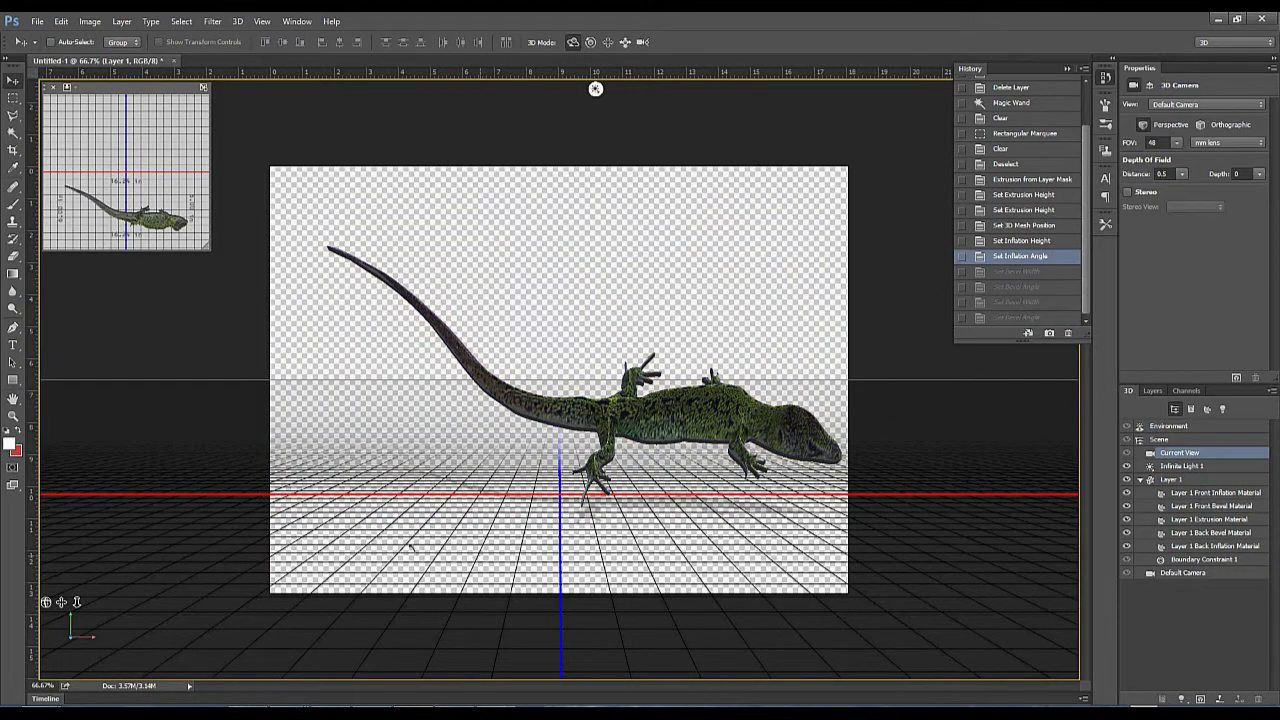
- Orbit the camera around the inflated lizard to a three-quarter view from its head end
left_click_drag(395, 547, 420, 500)
left_click_drag(363, 88, 314, 554)
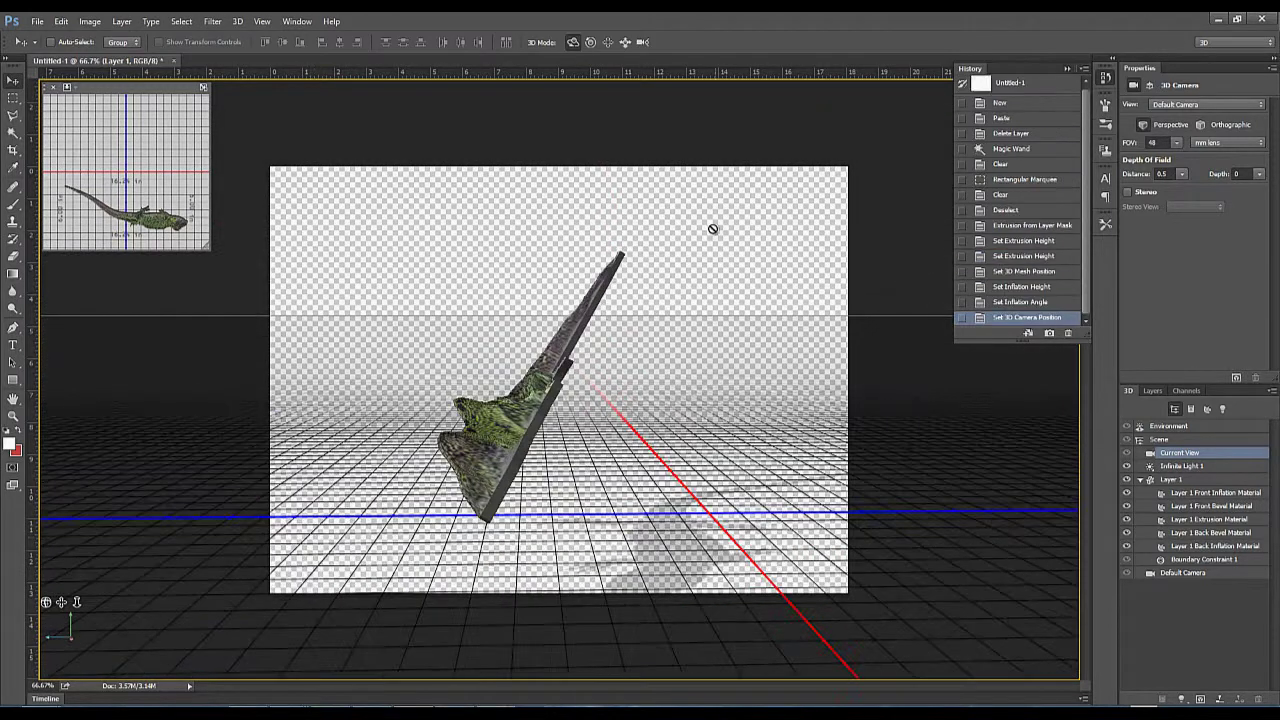
left_click_drag(731, 229, 352, 89)
left_click_drag(791, 218, 794, 189)
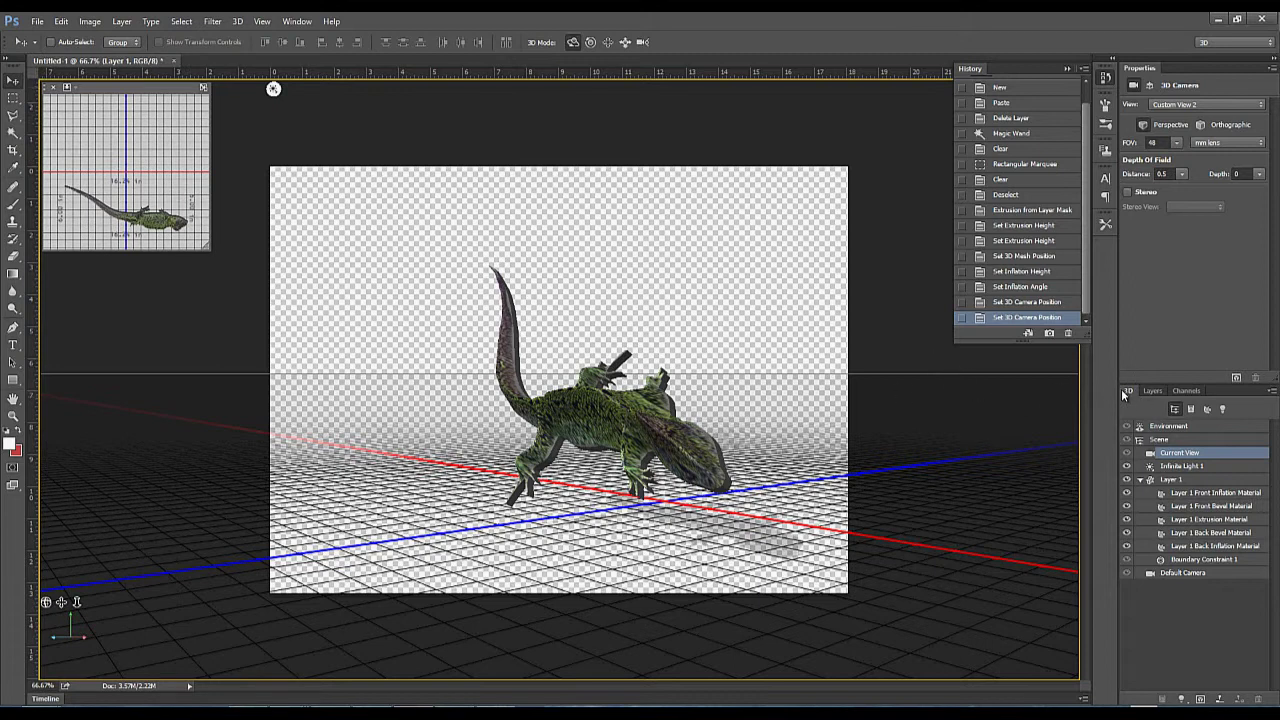
- Export the lizard's 3D layer to the Desktop as a Wavefront OBJ file named lizard
left_click(1273, 392)
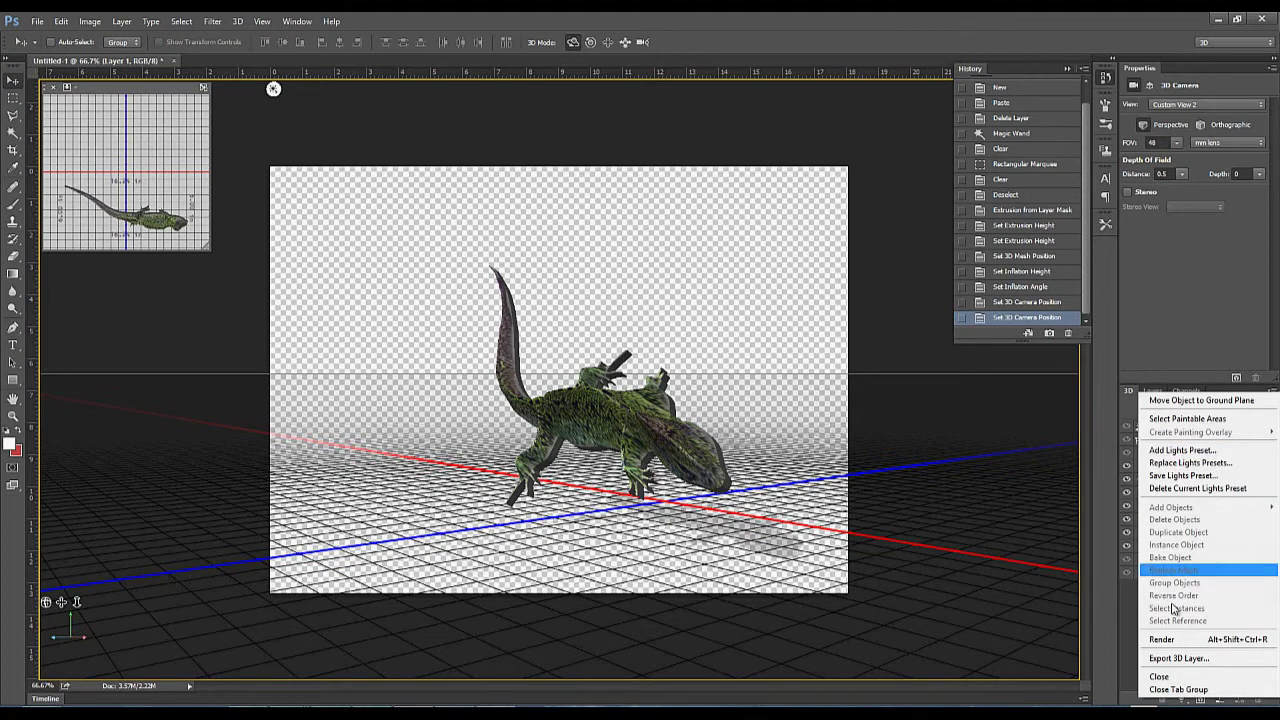
left_click(1176, 659)
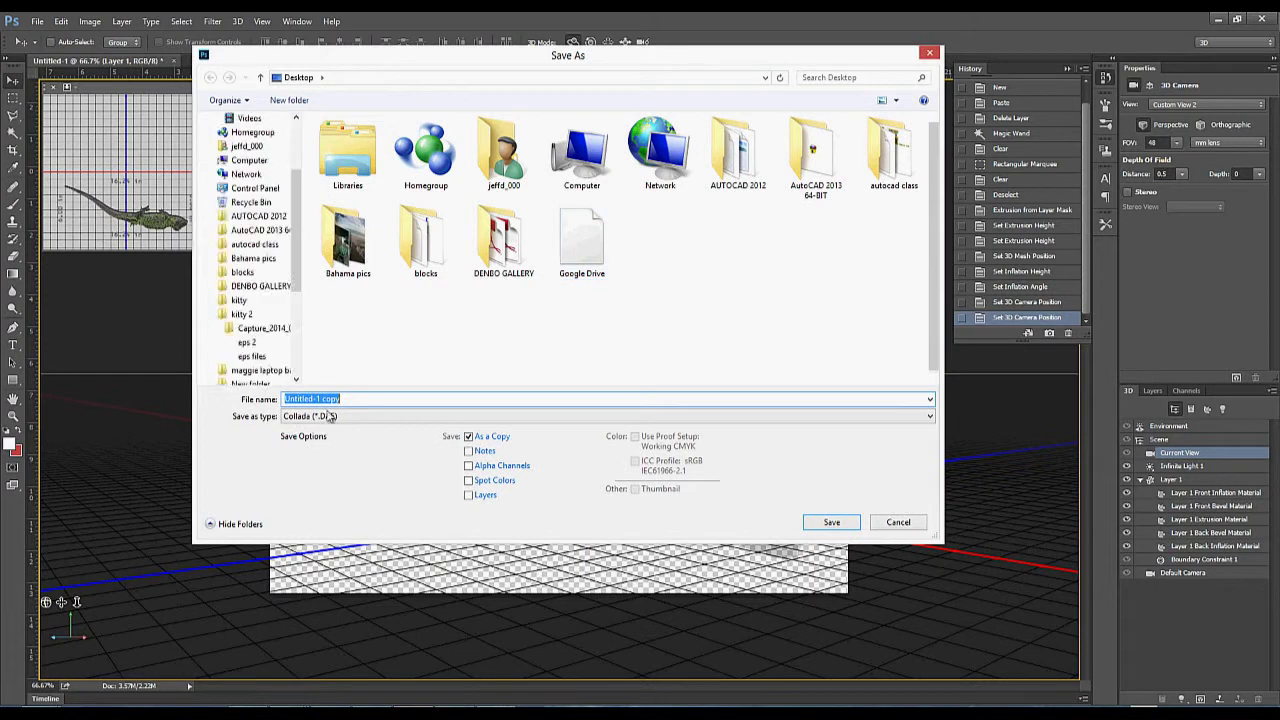
left_click(335, 416)
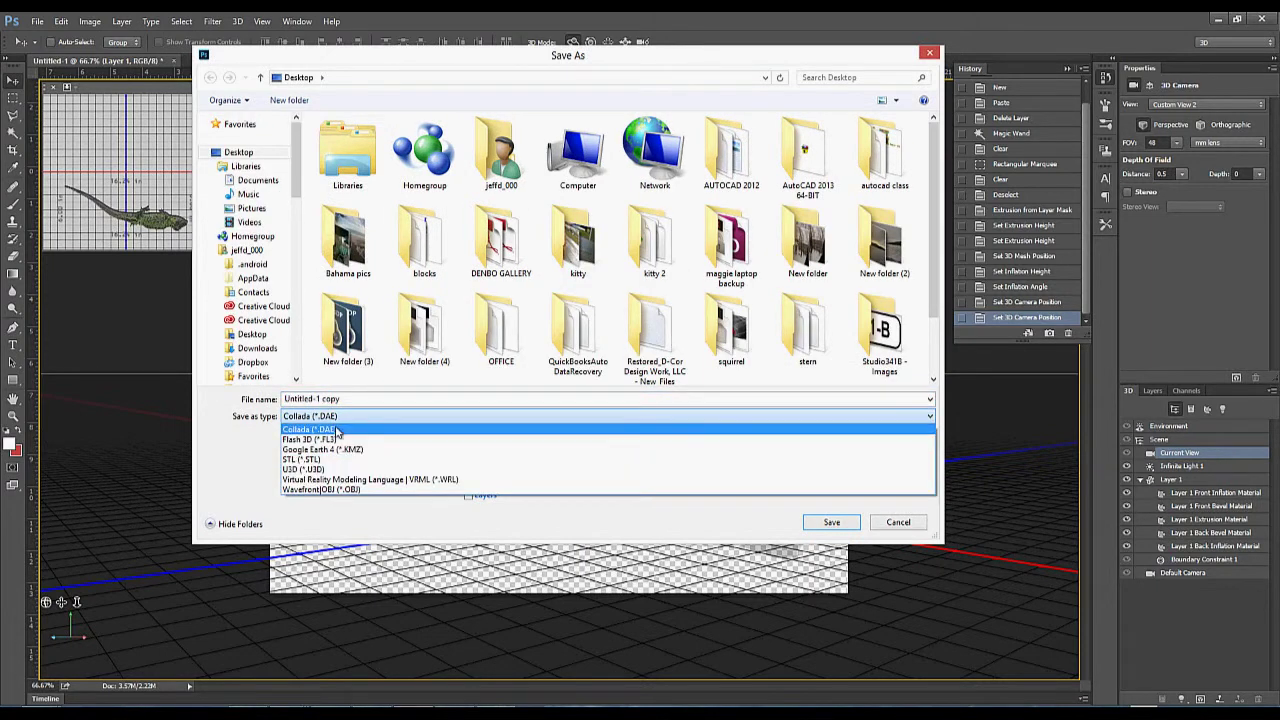
left_click(330, 489)
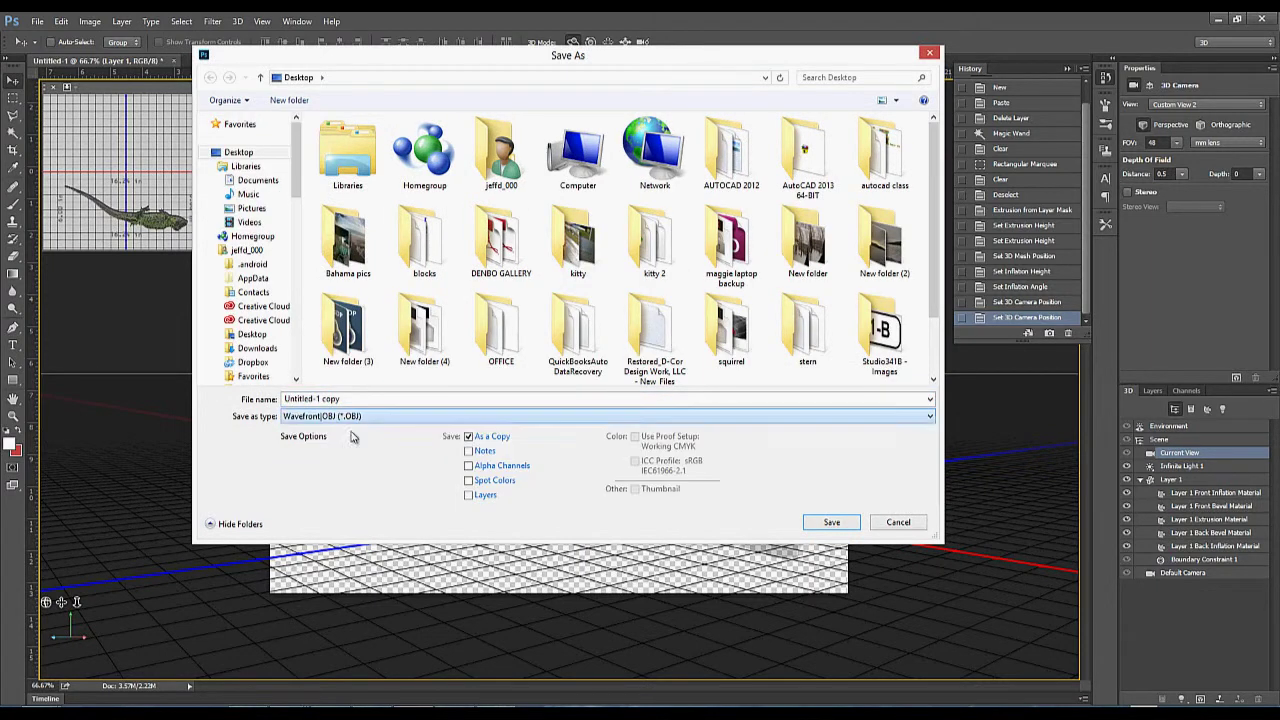
left_click(362, 399)
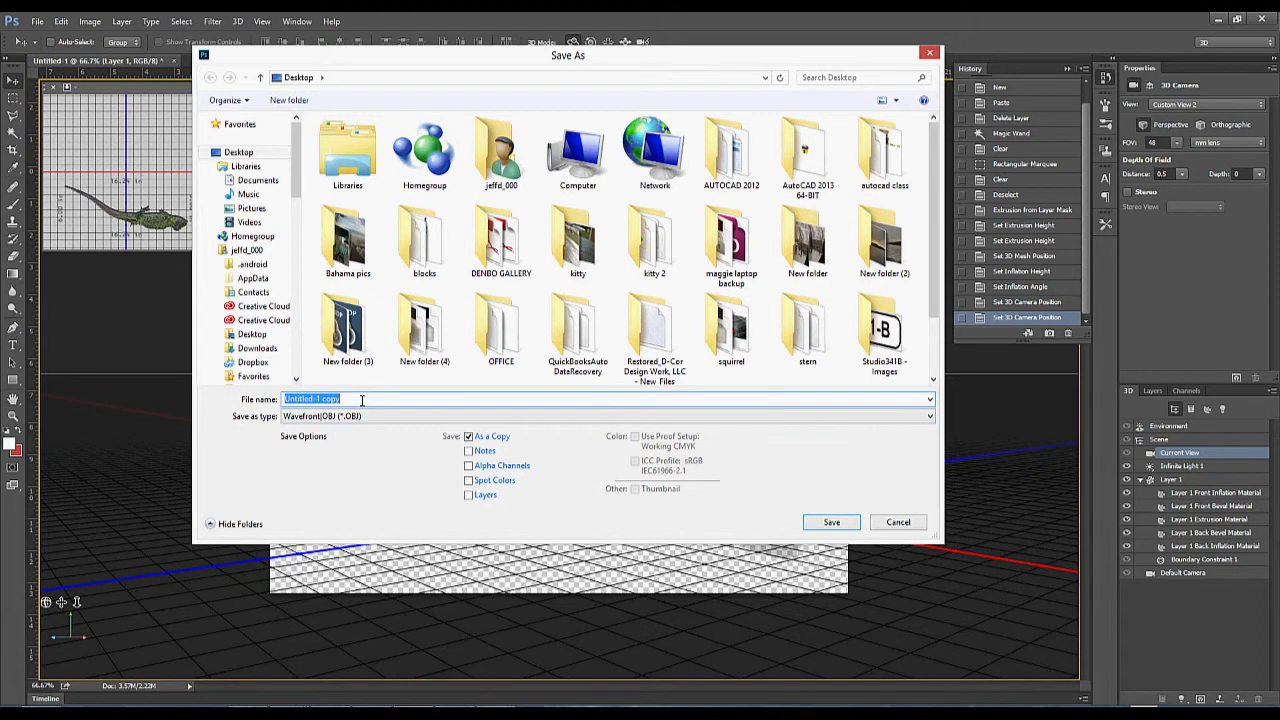
type("lizard")
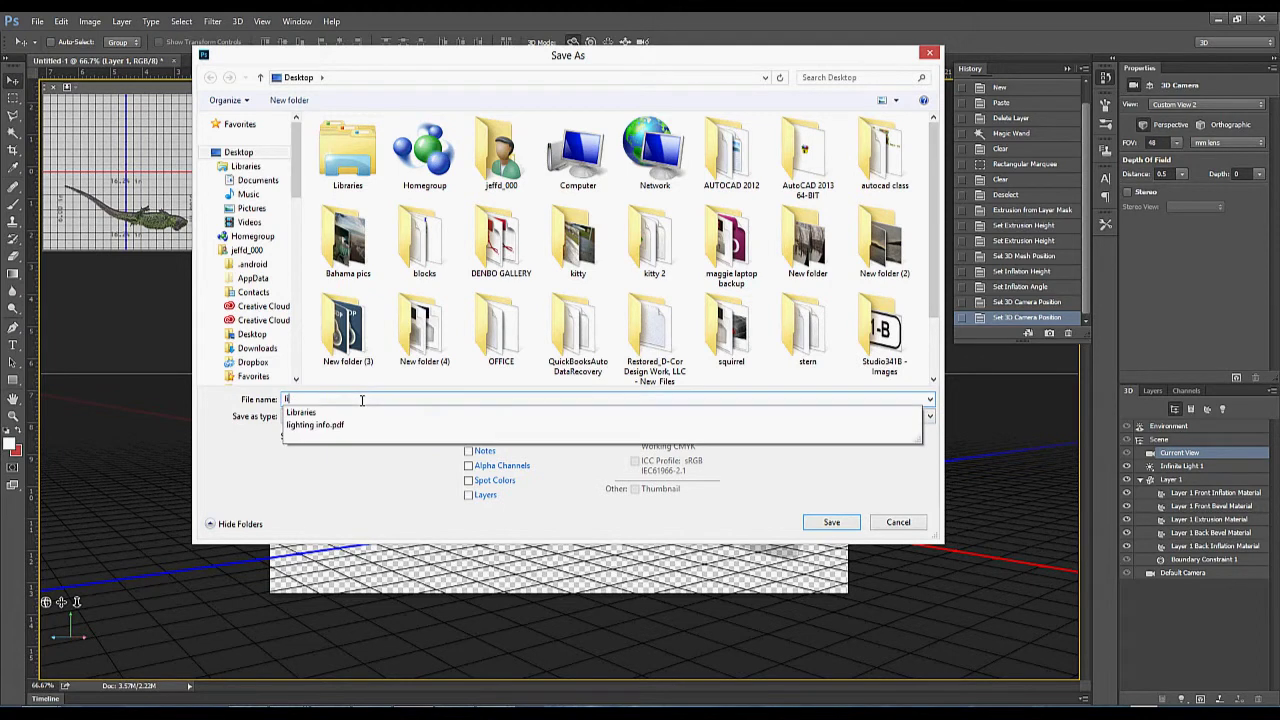
left_click(831, 522)
left_click(736, 250)
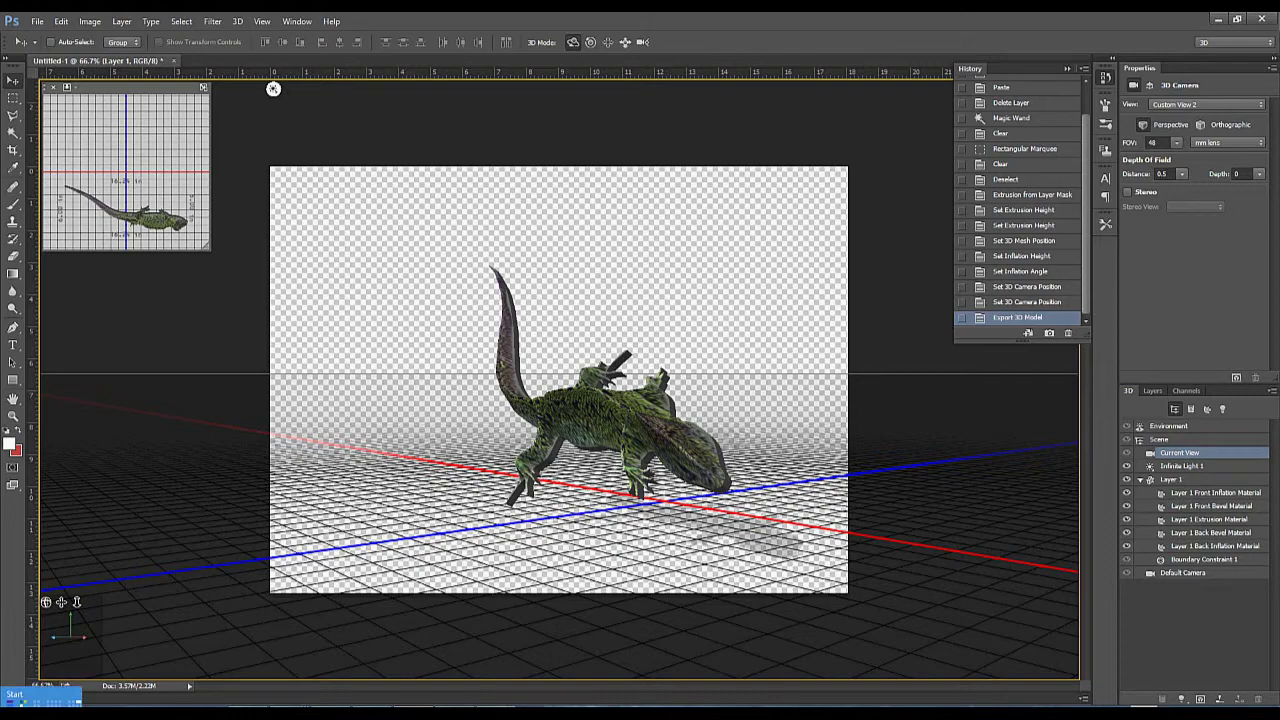
- Switch to Rhinoceros 4.0 and dismiss the startup template selection
left_click(20, 698)
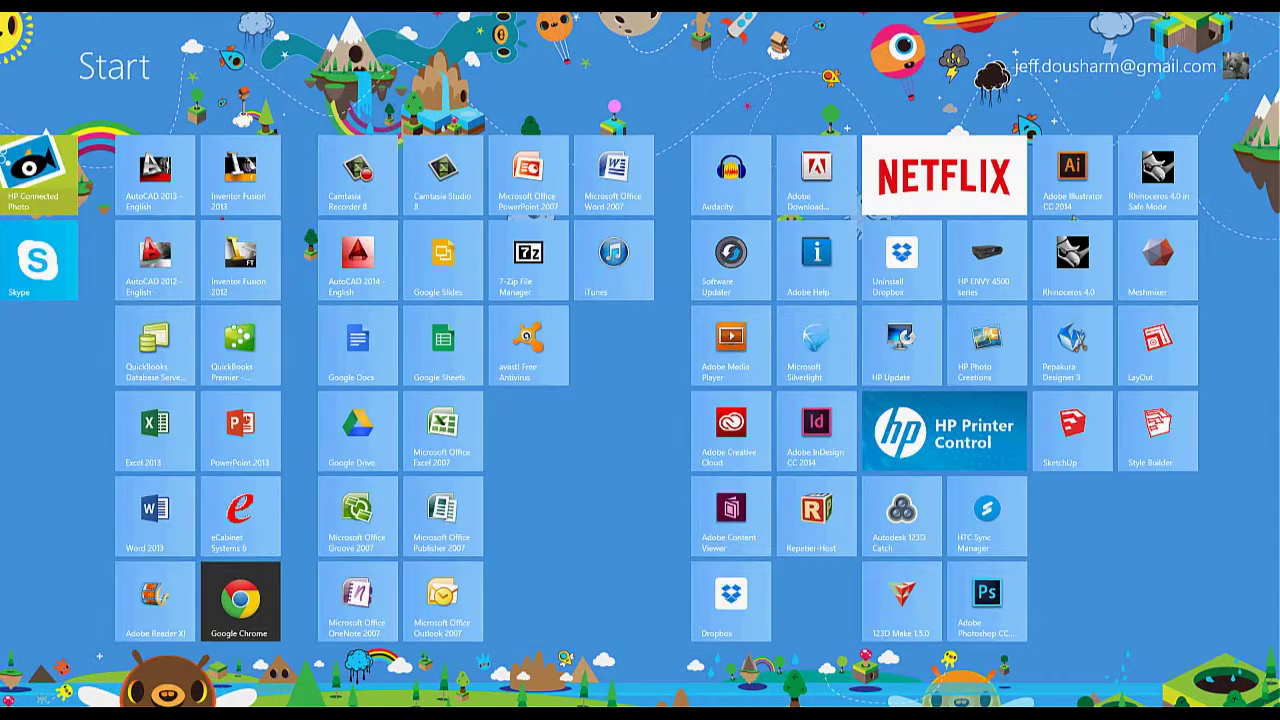
left_click(1081, 260)
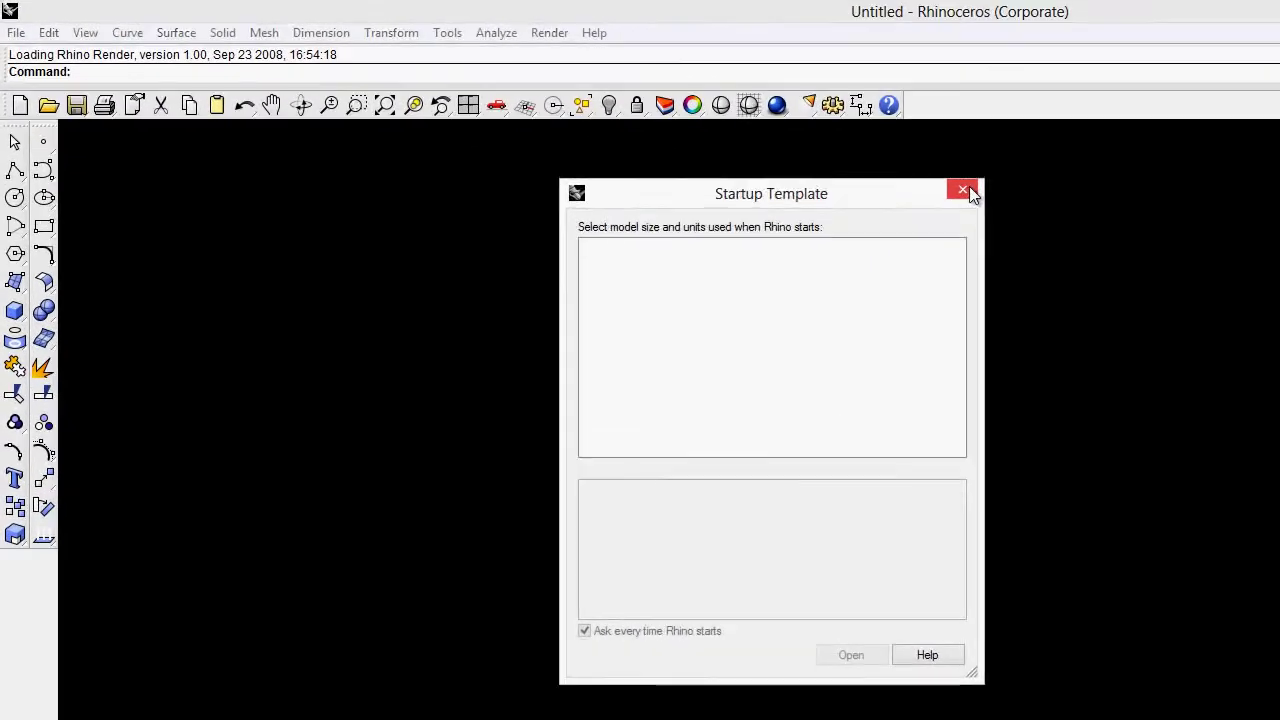
left_click(966, 189)
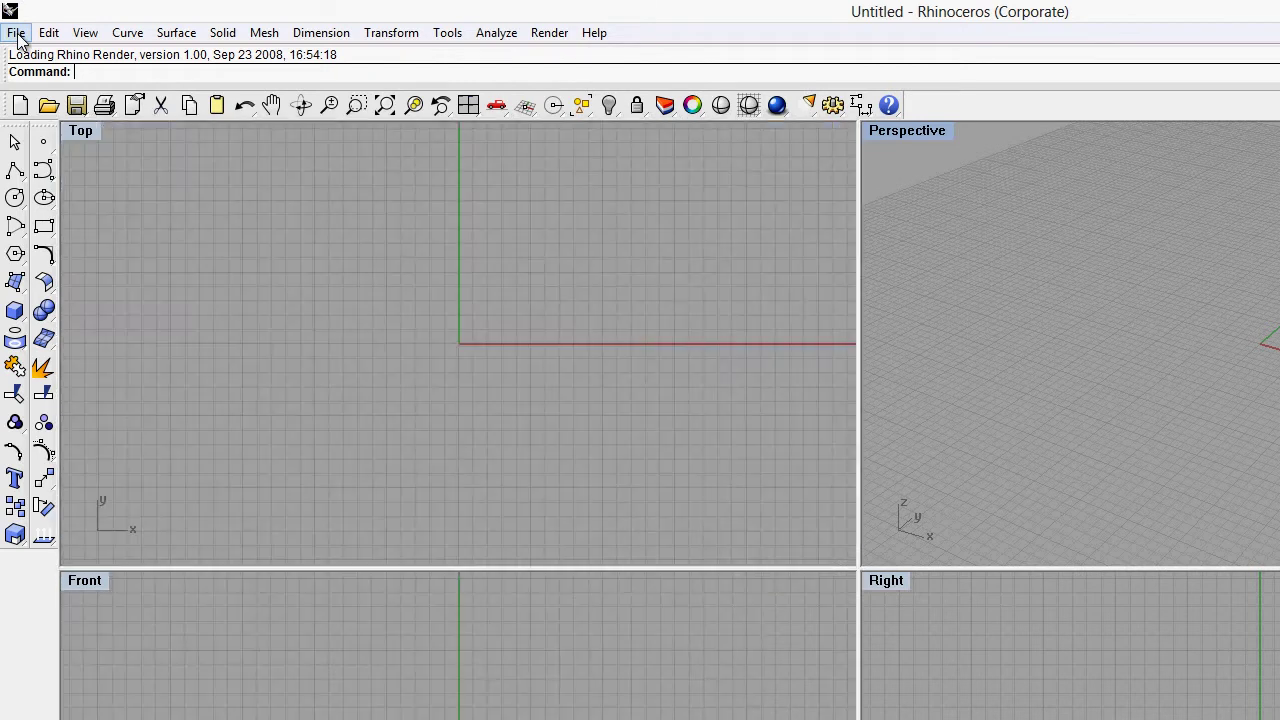
- Open the lizard WaveFront OBJ file from the Desktop
left_click(16, 33)
left_click(669, 371)
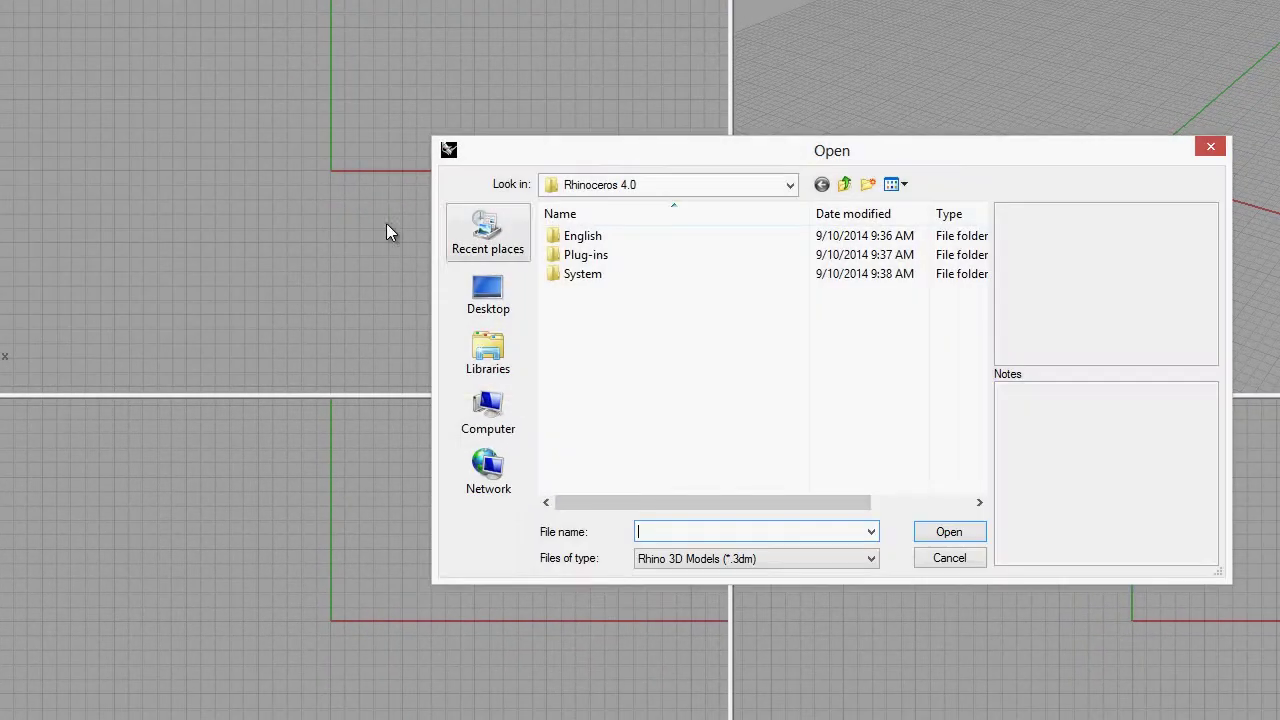
left_click(795, 558)
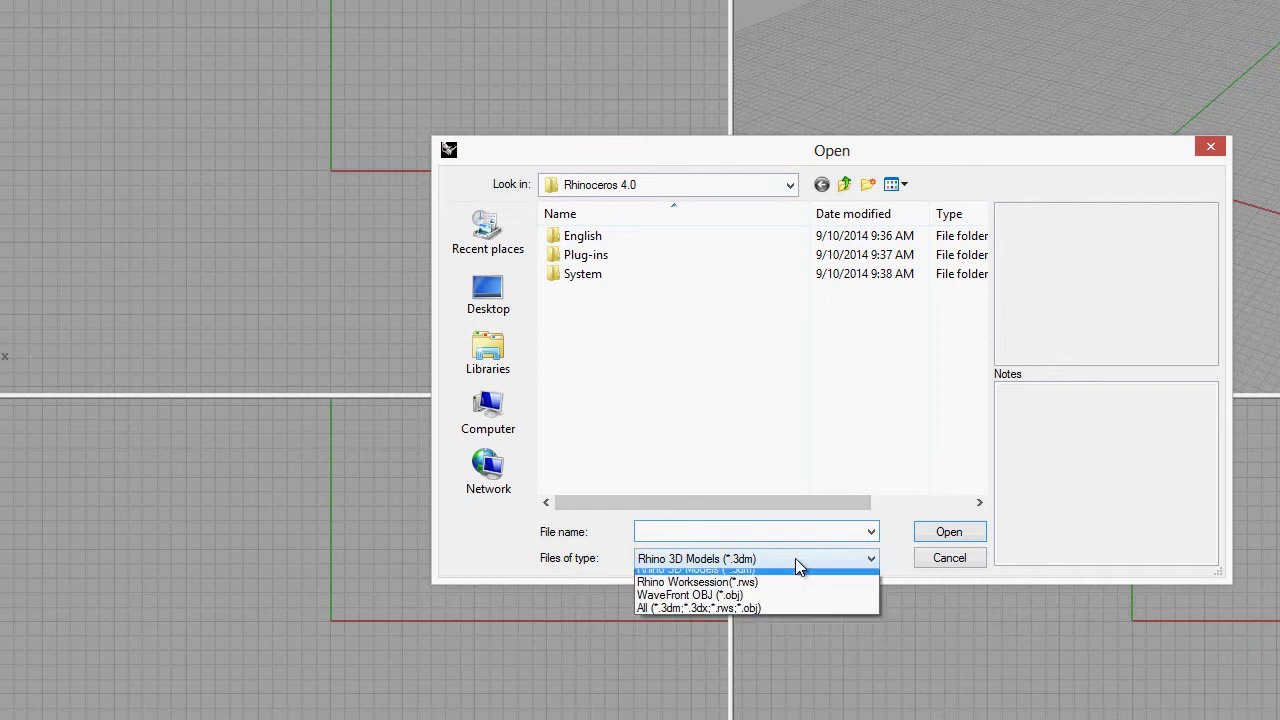
left_click(759, 603)
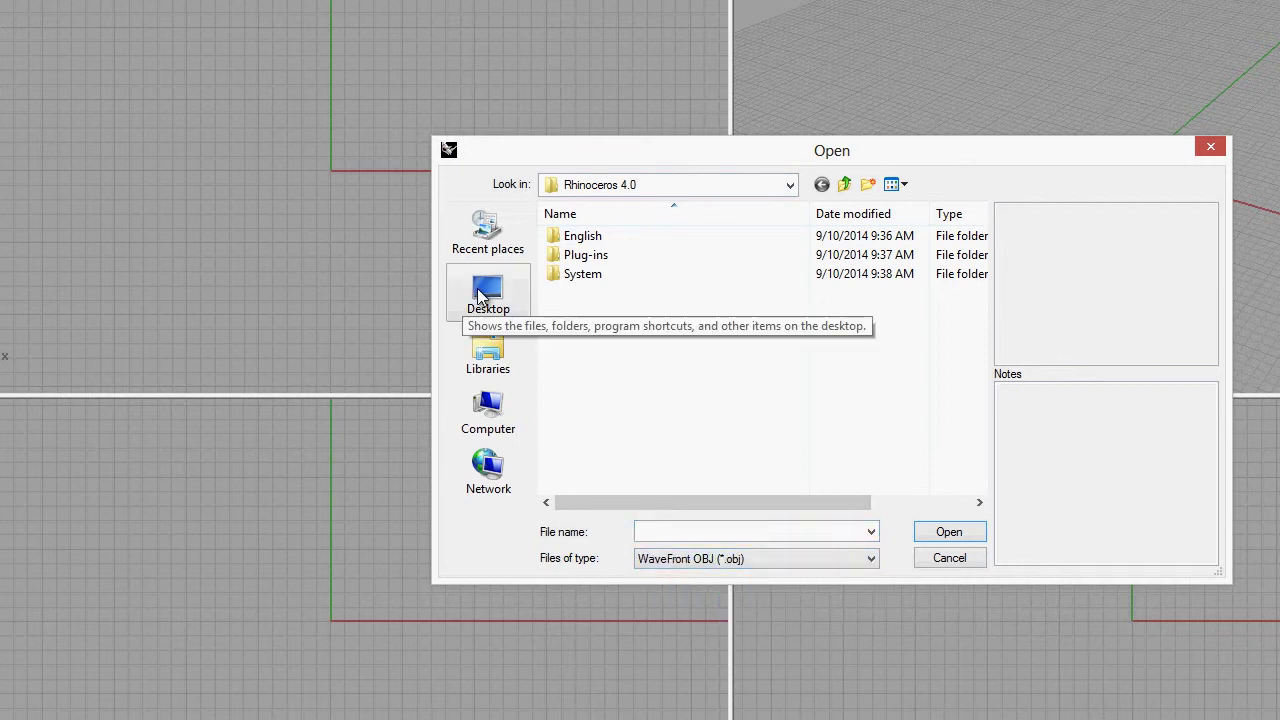
left_click(480, 296)
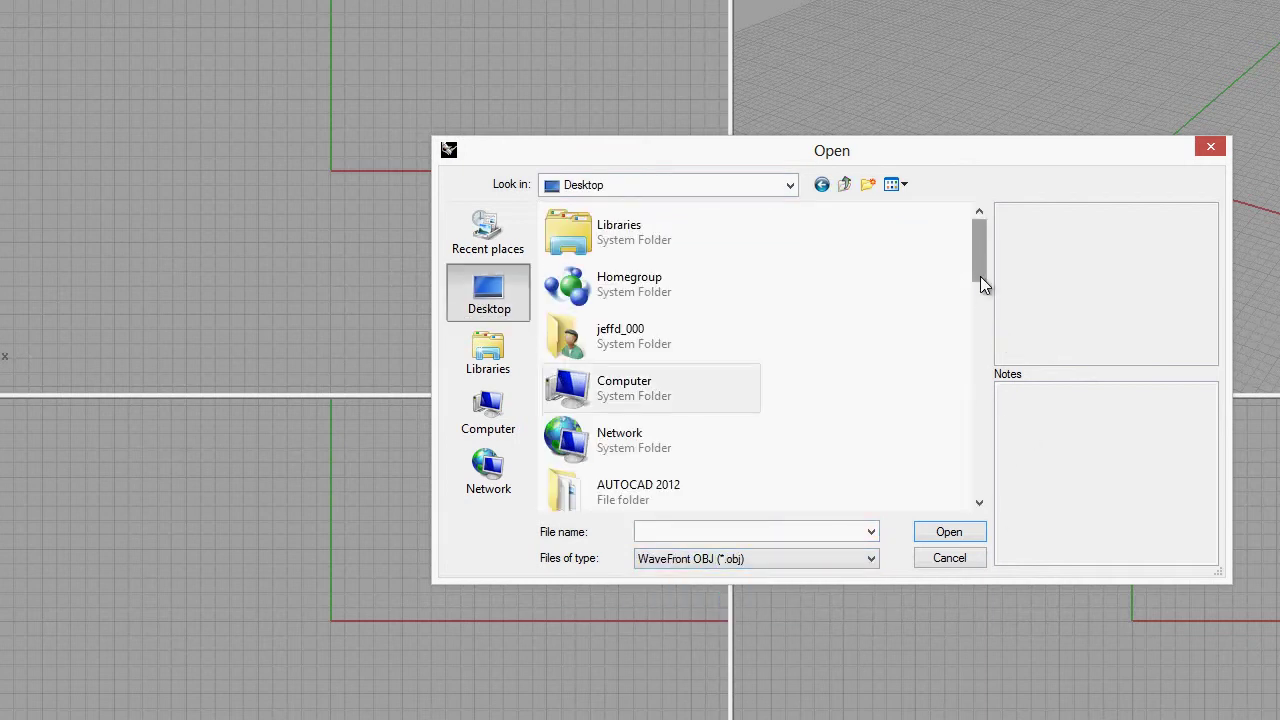
left_click_drag(980, 258, 981, 505)
left_click(600, 497)
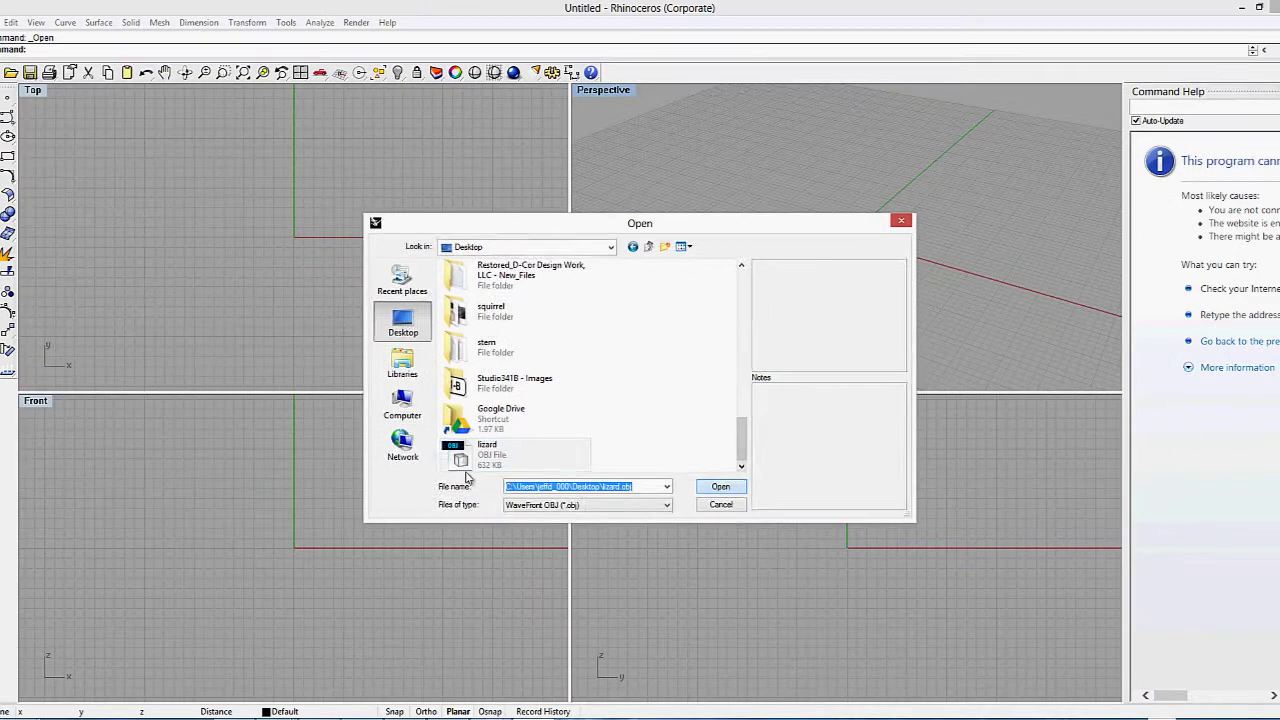
left_click(760, 495)
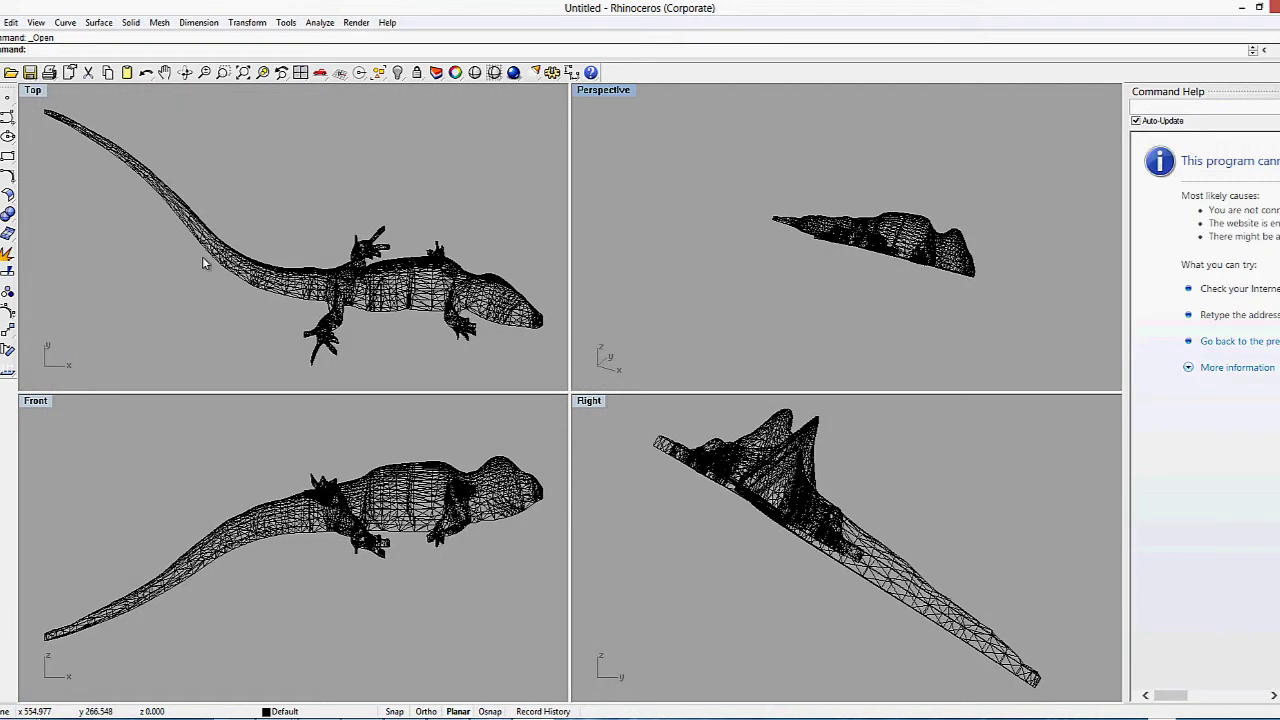
- Set the Perspective viewport to Shaded display and the Top viewport to Rendered display
left_click(37, 23)
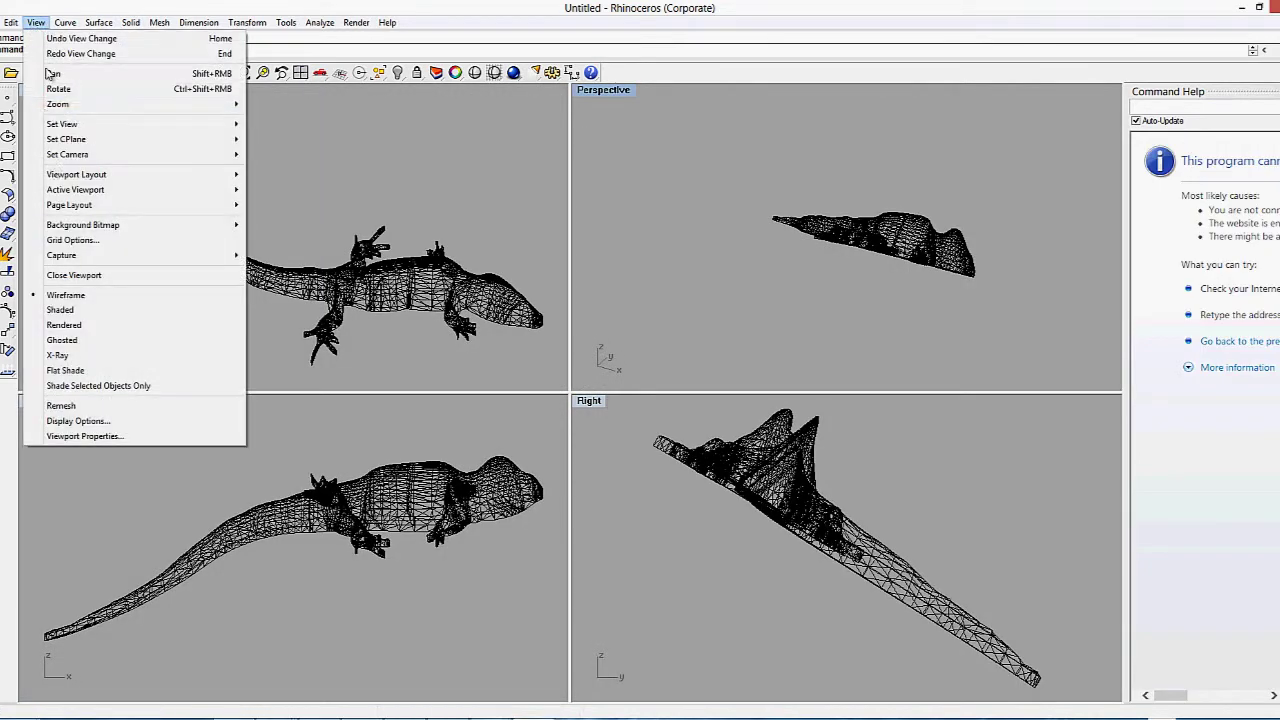
left_click(64, 311)
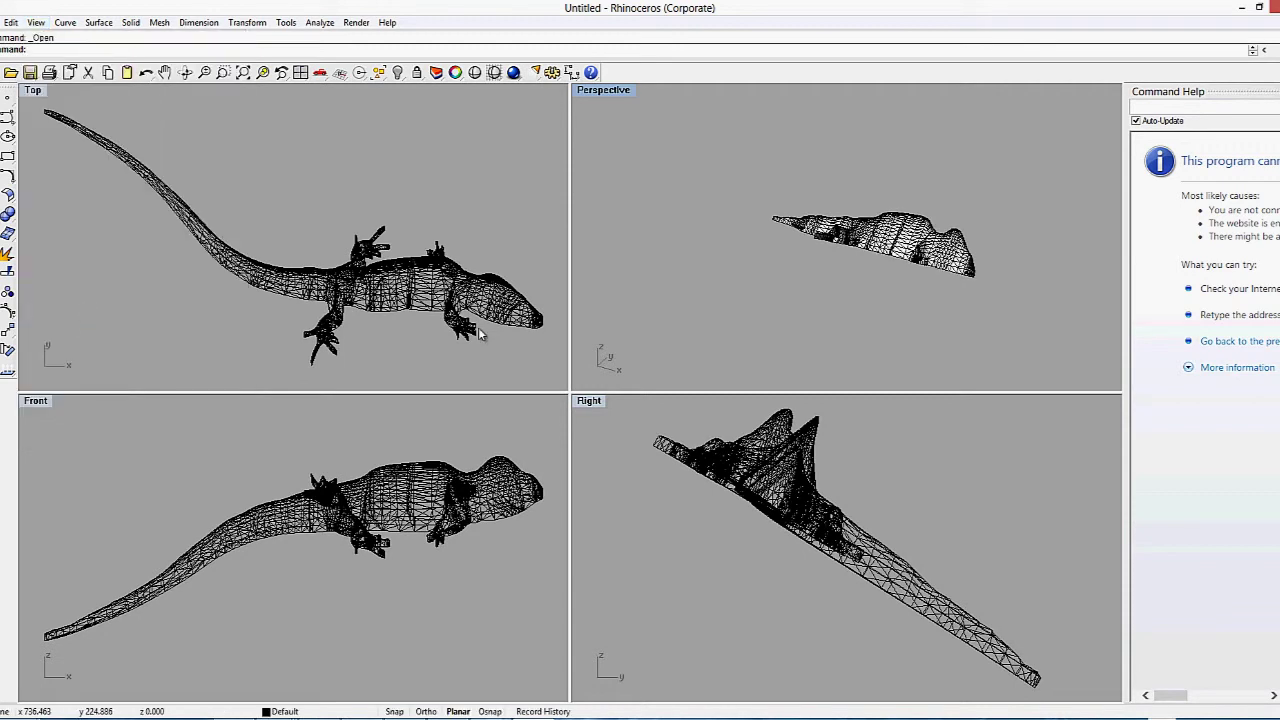
left_click(35, 22)
left_click(67, 328)
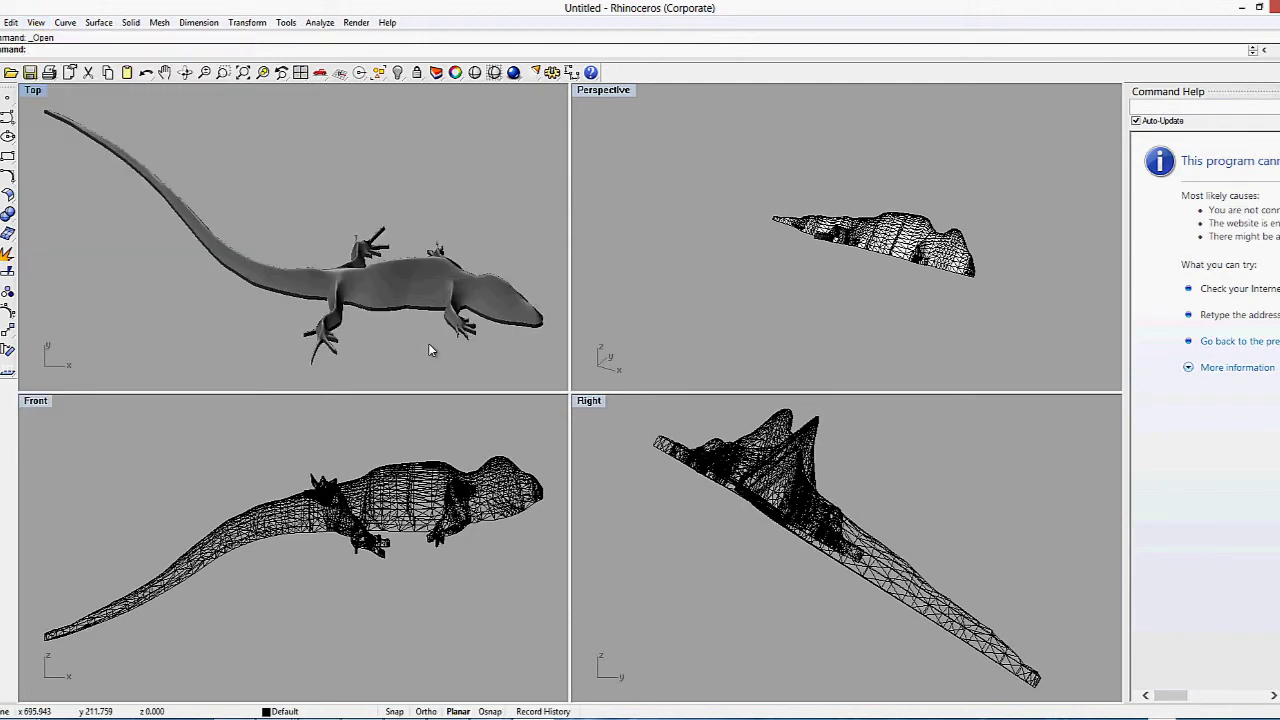
- Enlarge the Top viewport and rotate its view to inspect the lizard mesh from another side
left_click_drag(569, 393, 924, 591)
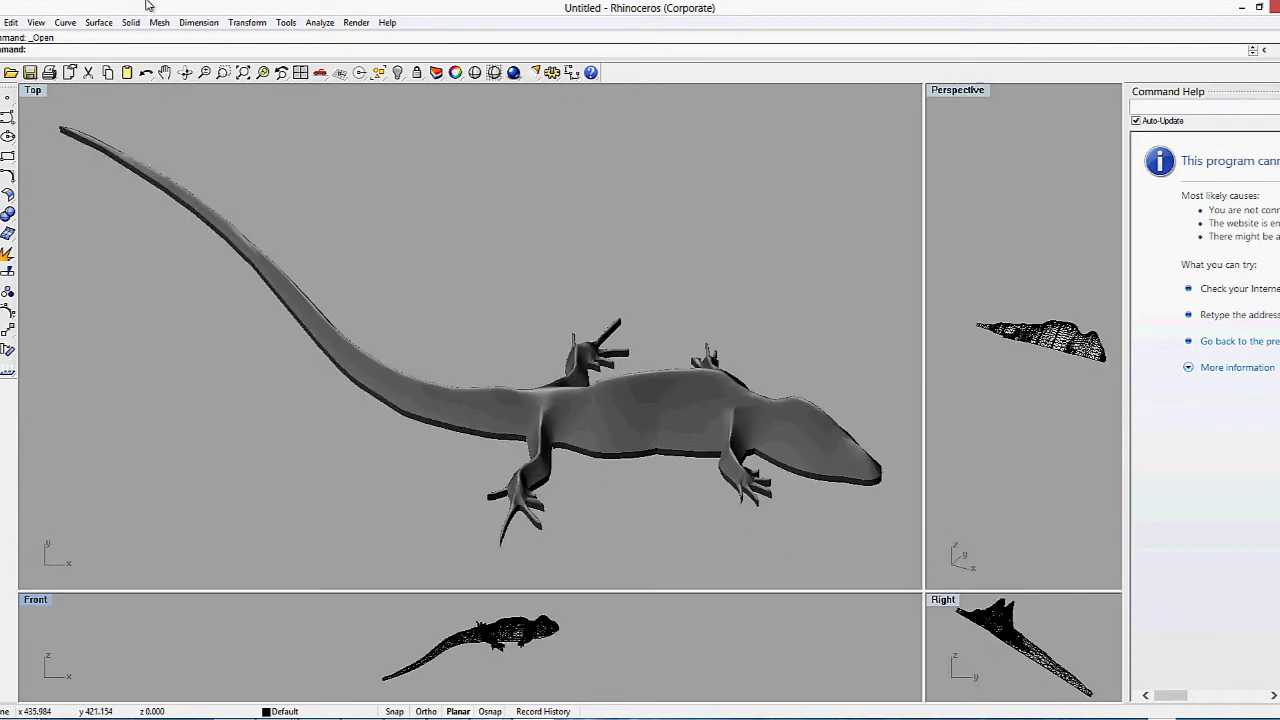
left_click(185, 72)
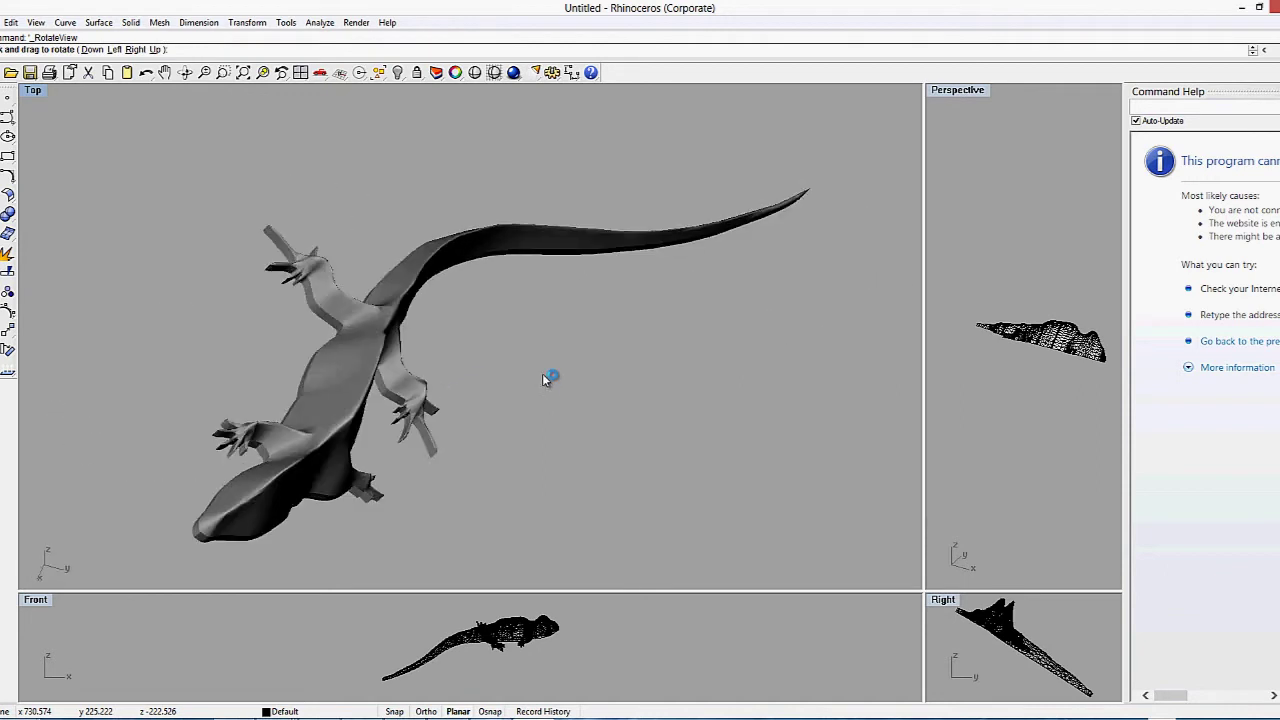